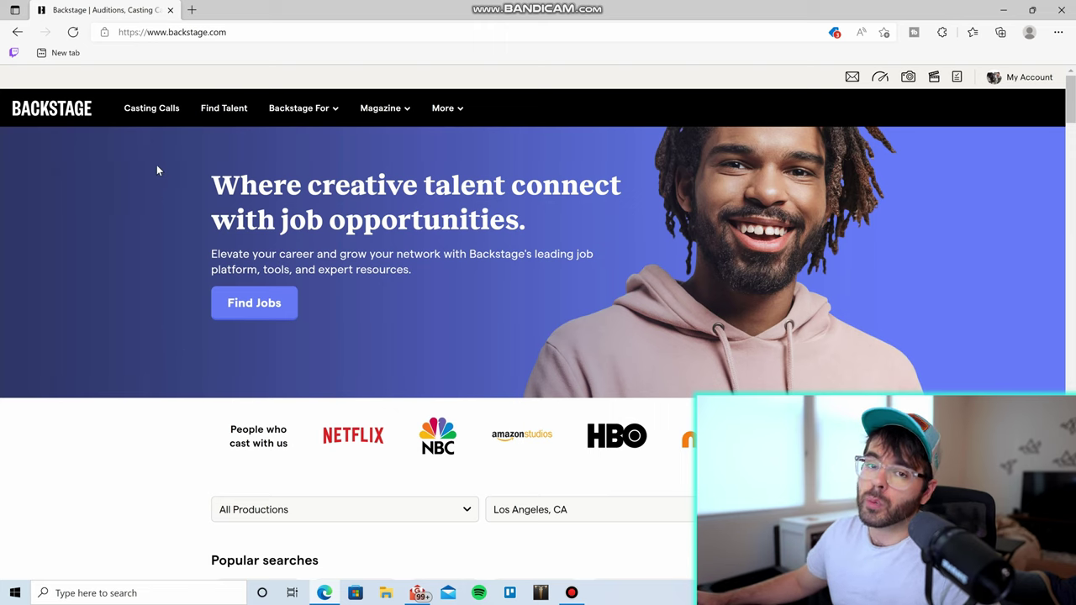
# In Find Talent, filter for female, nonunion performers aged 31–43
pyautogui.click(212, 115)
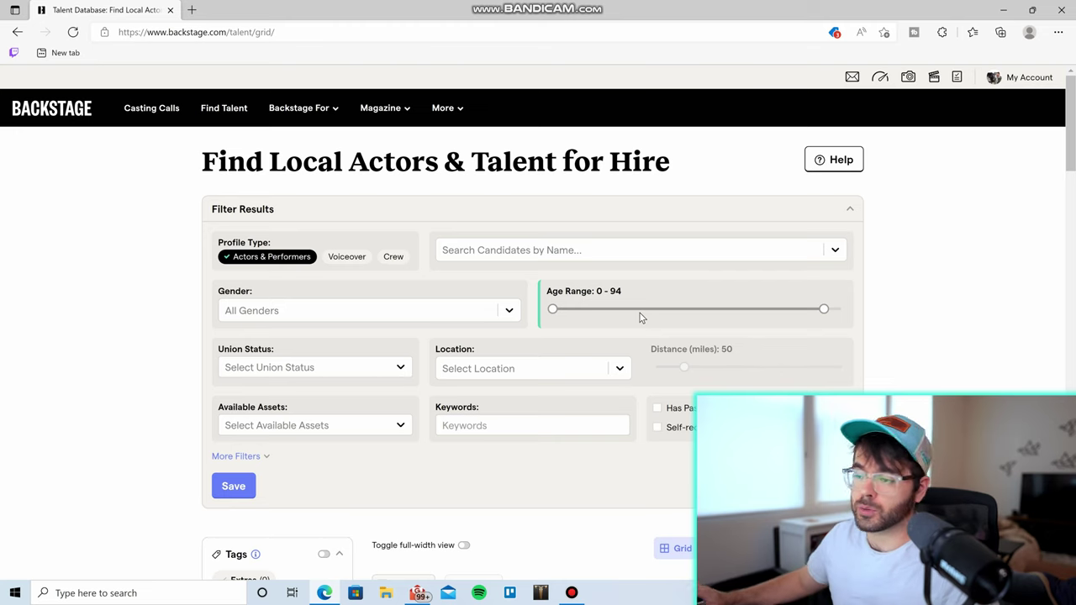
pyautogui.click(413, 318)
pyautogui.click(263, 343)
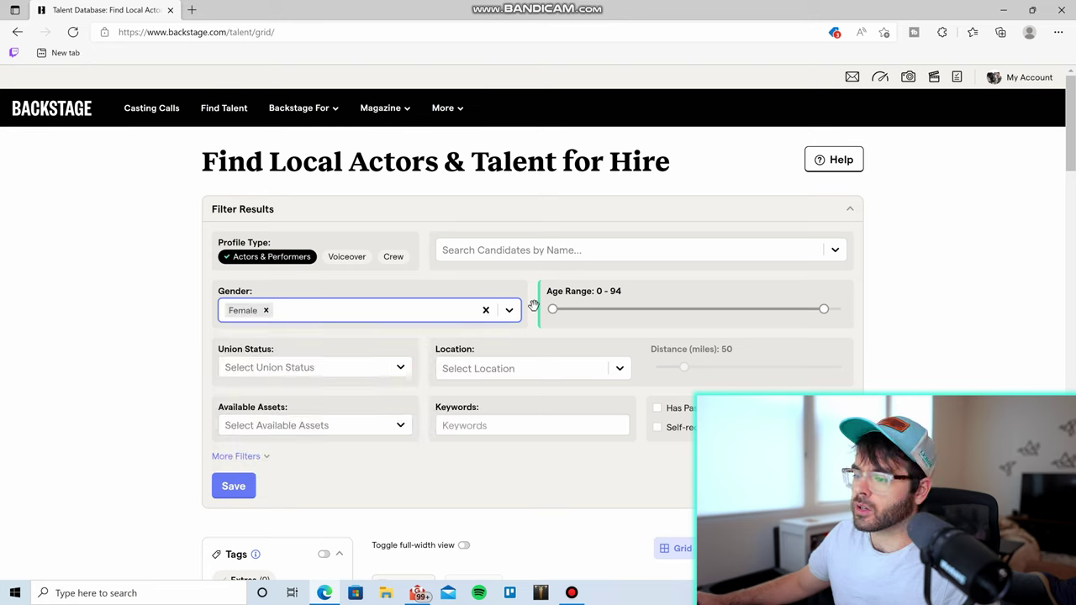
pyautogui.moveTo(578, 309); pyautogui.dragTo(642, 309)
pyautogui.moveTo(824, 310); pyautogui.dragTo(676, 309)
pyautogui.click(334, 368)
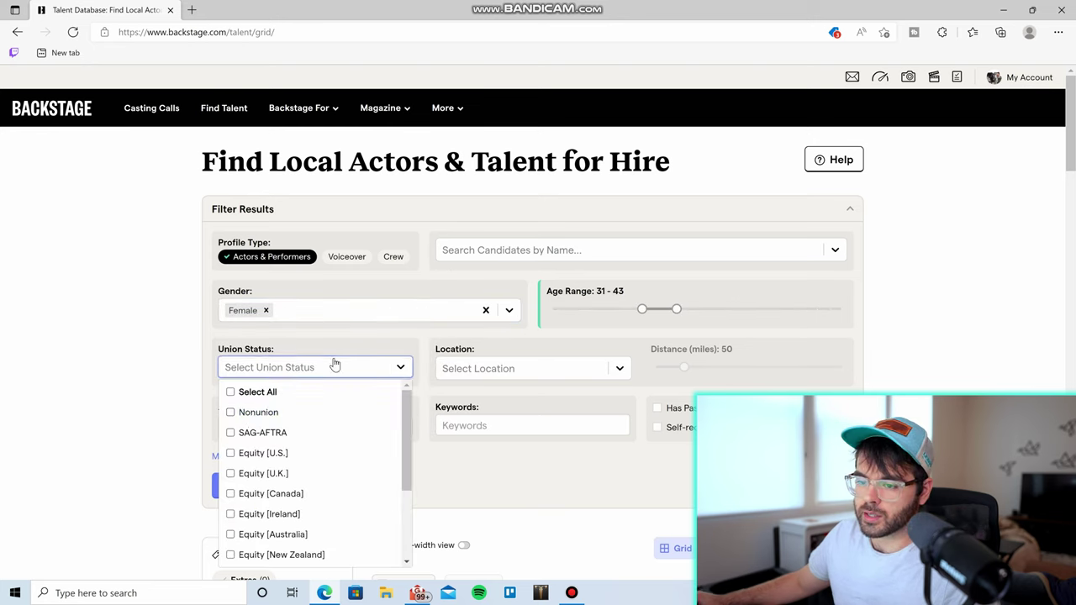
pyautogui.click(230, 412)
# Set location to Los Angeles, CA within 100 miles and require a Video Reel
pyautogui.scroll(-2, 118, 360)
pyautogui.click(492, 215)
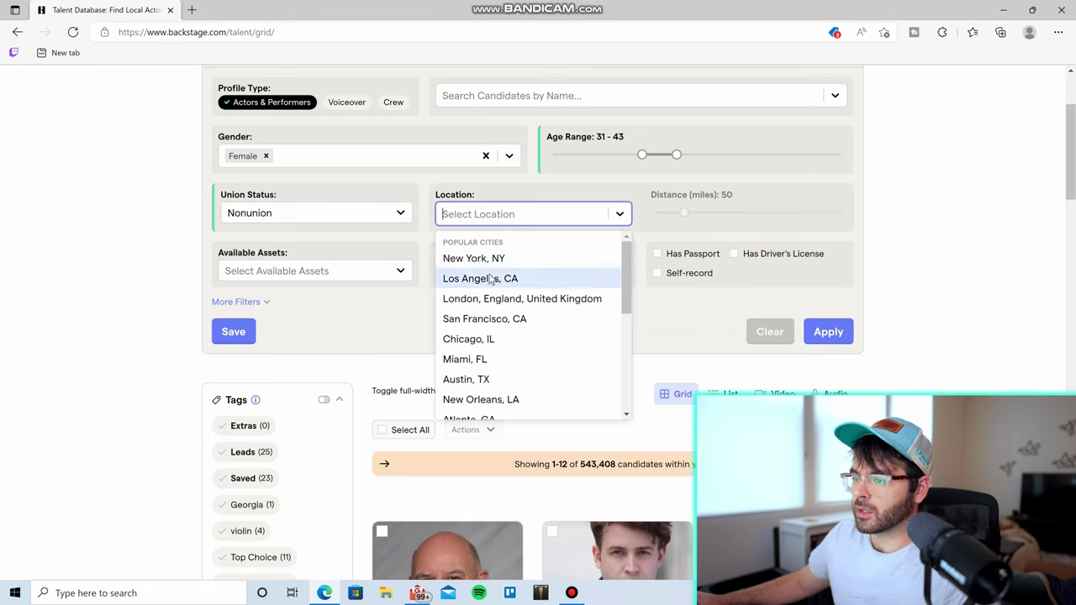
pyautogui.click(492, 279)
pyautogui.moveTo(777, 214); pyautogui.dragTo(715, 218)
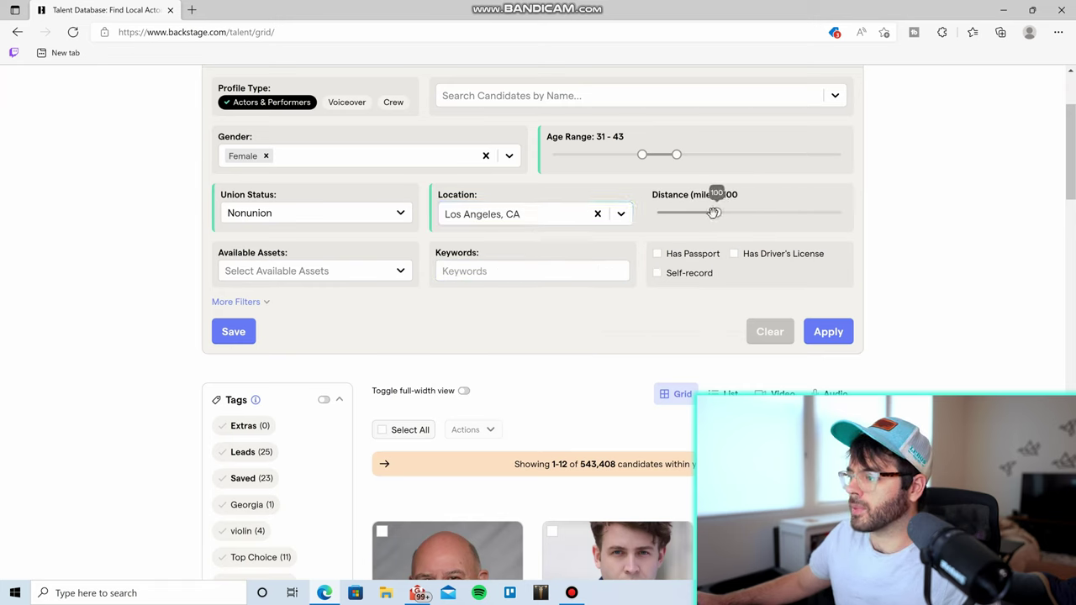
pyautogui.click(304, 279)
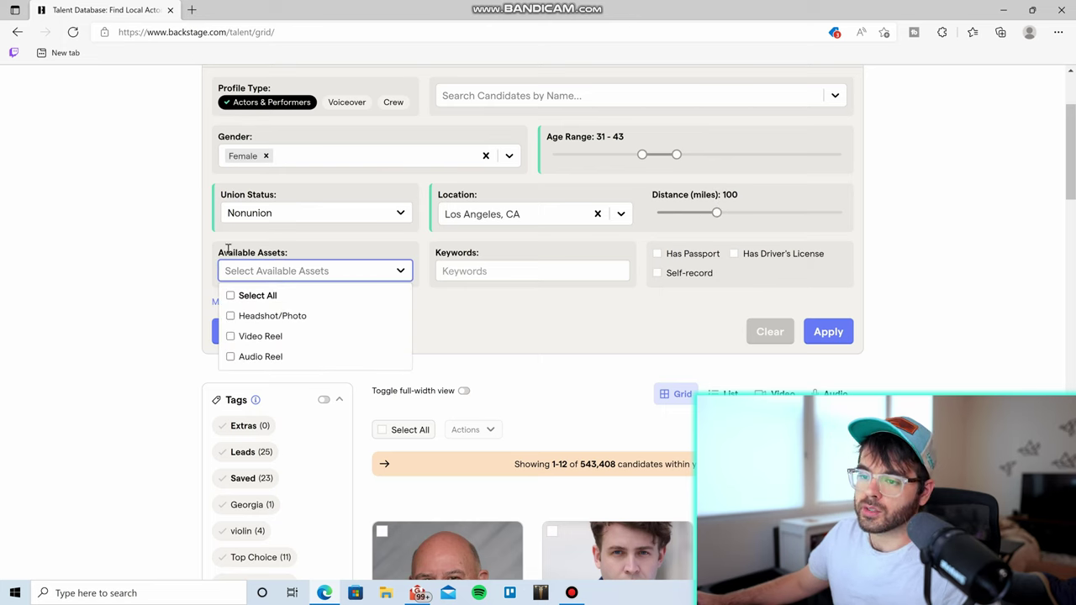
pyautogui.click(238, 341)
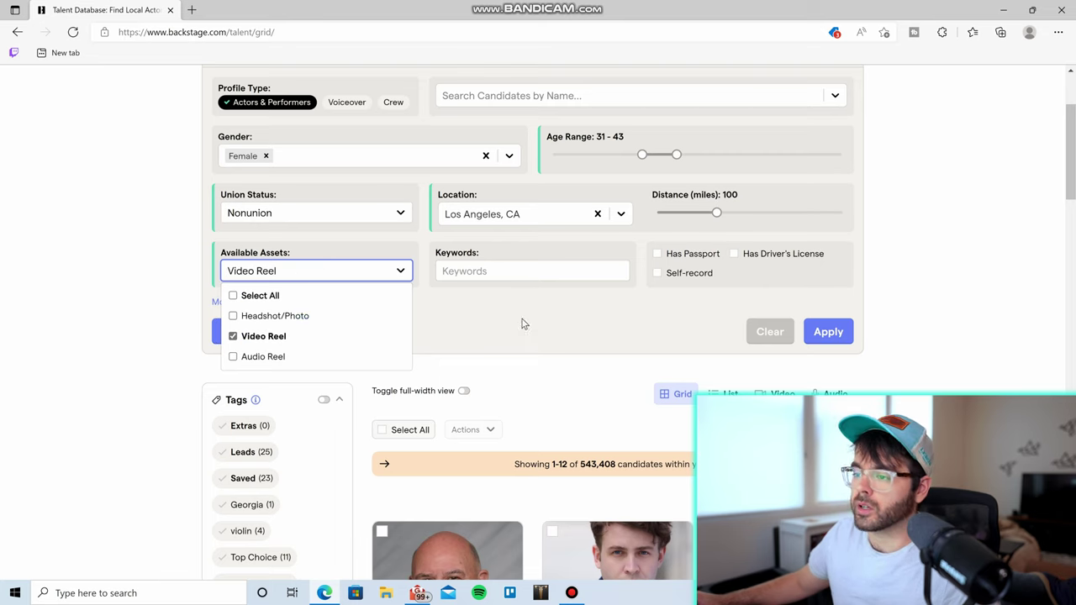
pyautogui.click(507, 269)
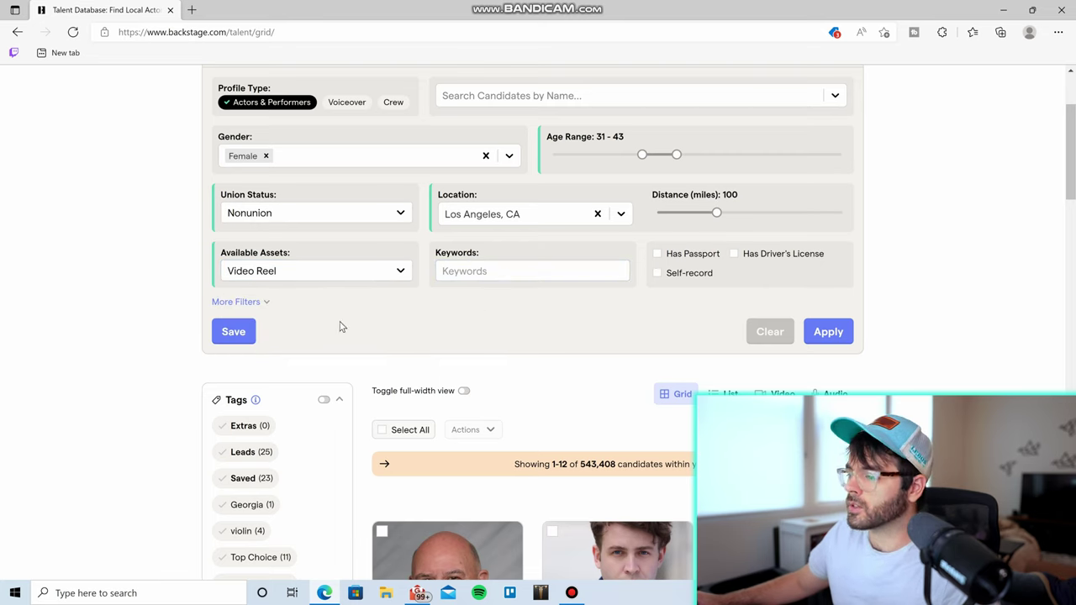
# Under More Filters, include all ethnicities and all hair colours
pyautogui.click(268, 304)
pyautogui.scroll(-1, 340, 274)
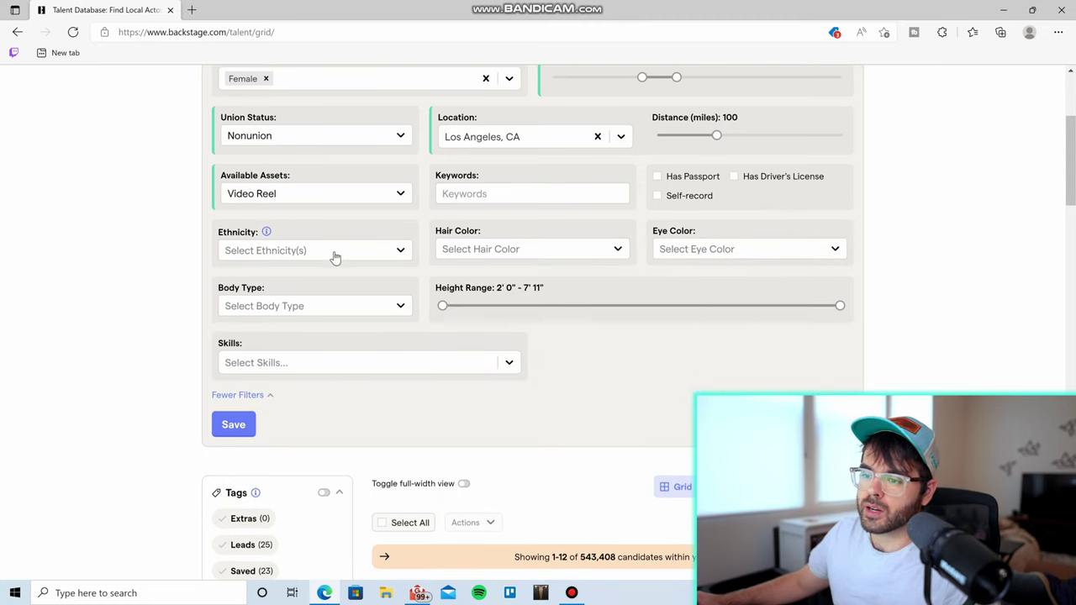
pyautogui.click(334, 252)
pyautogui.click(226, 250)
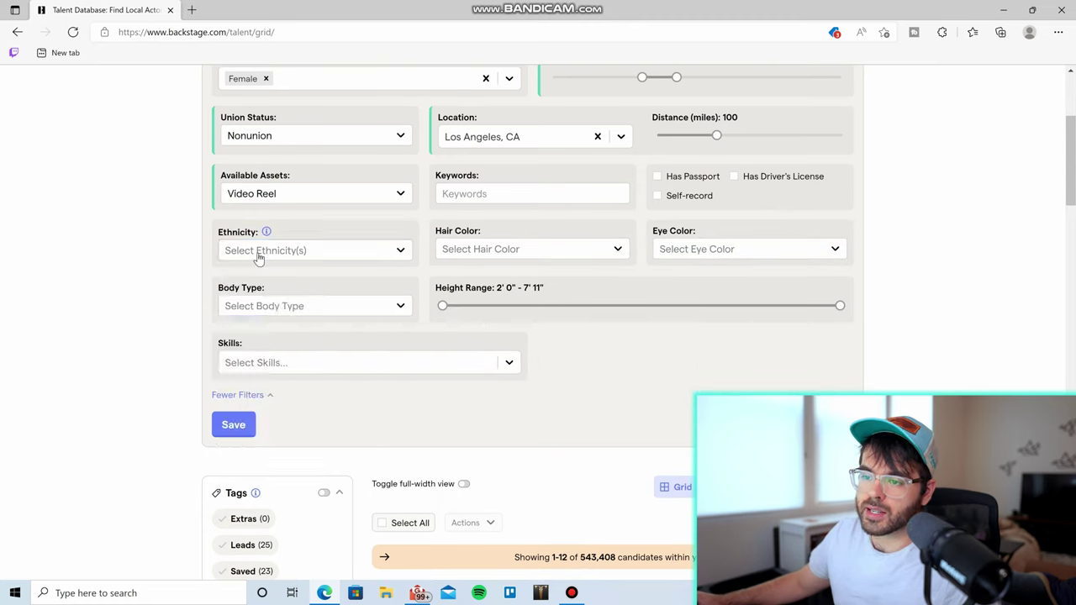
pyautogui.click(255, 257)
pyautogui.click(246, 275)
pyautogui.click(484, 251)
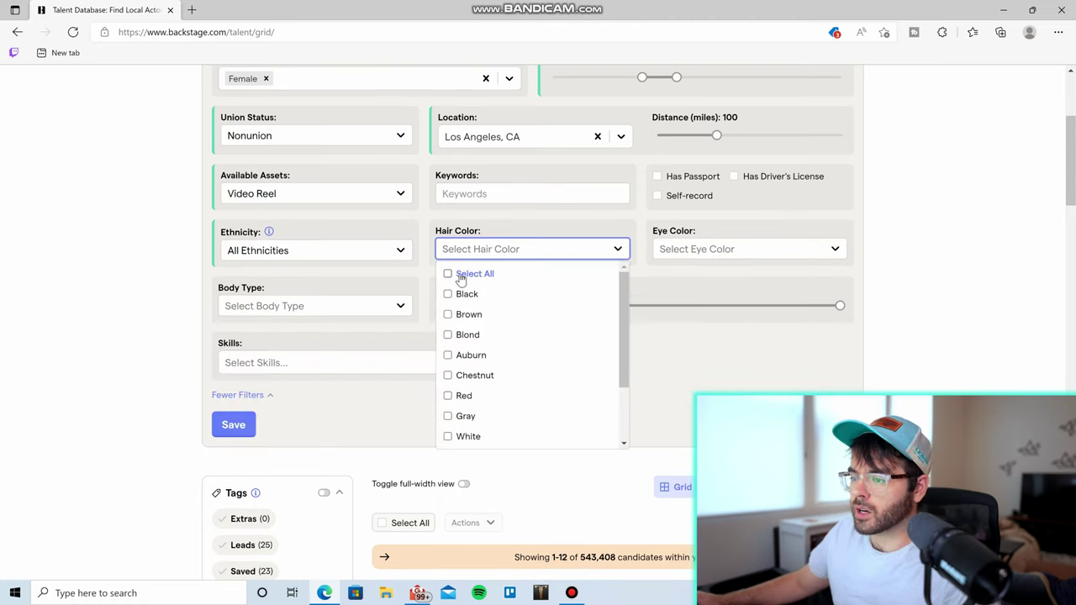
pyautogui.click(456, 275)
# Include all eye colours and all body types
pyautogui.click(669, 252)
pyautogui.click(665, 276)
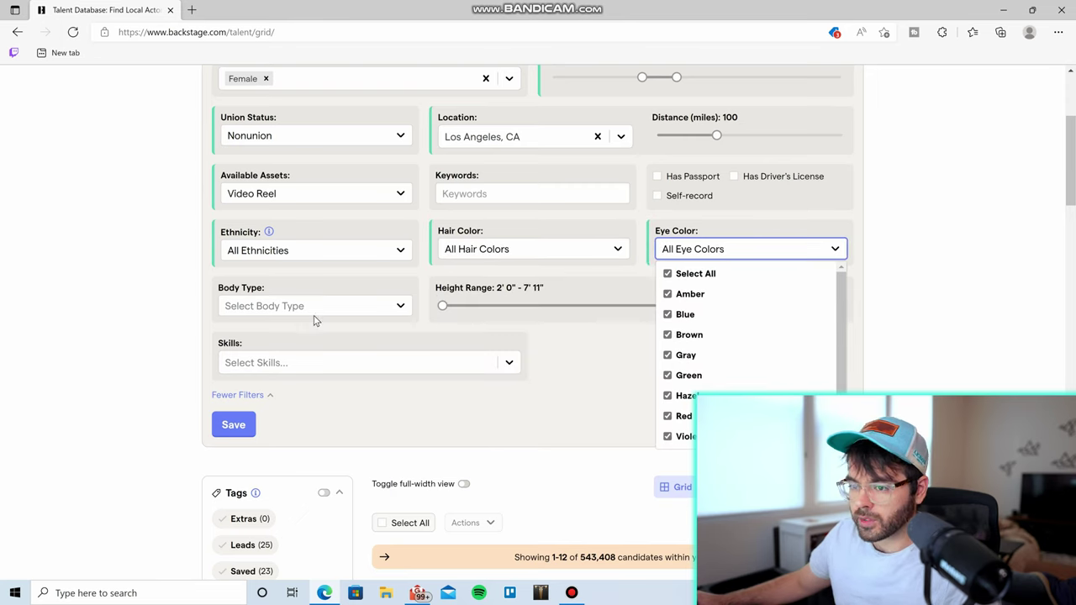
pyautogui.click(201, 303)
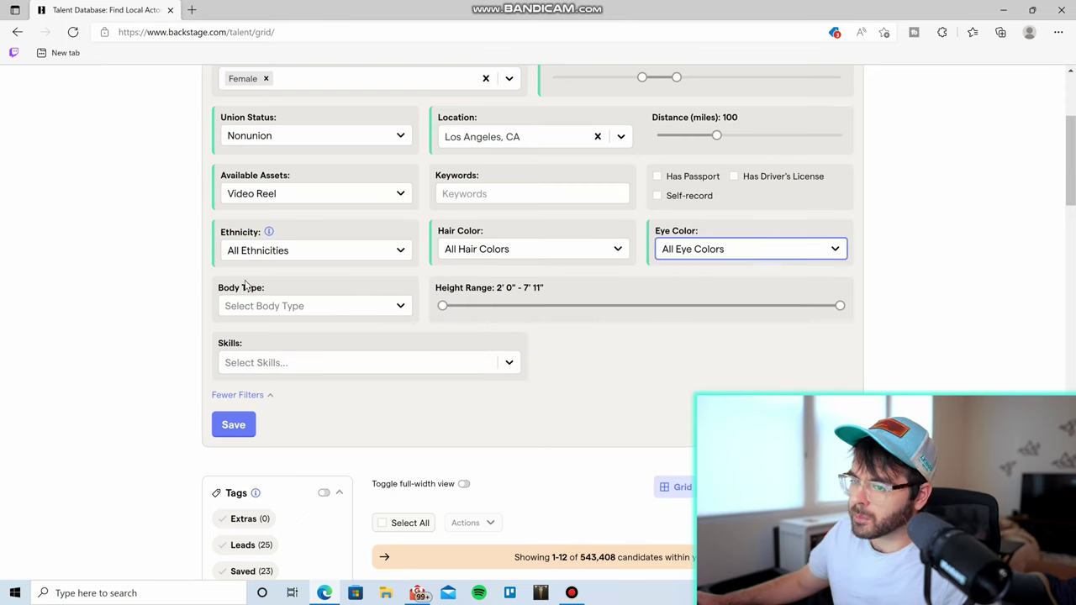
pyautogui.click(395, 309)
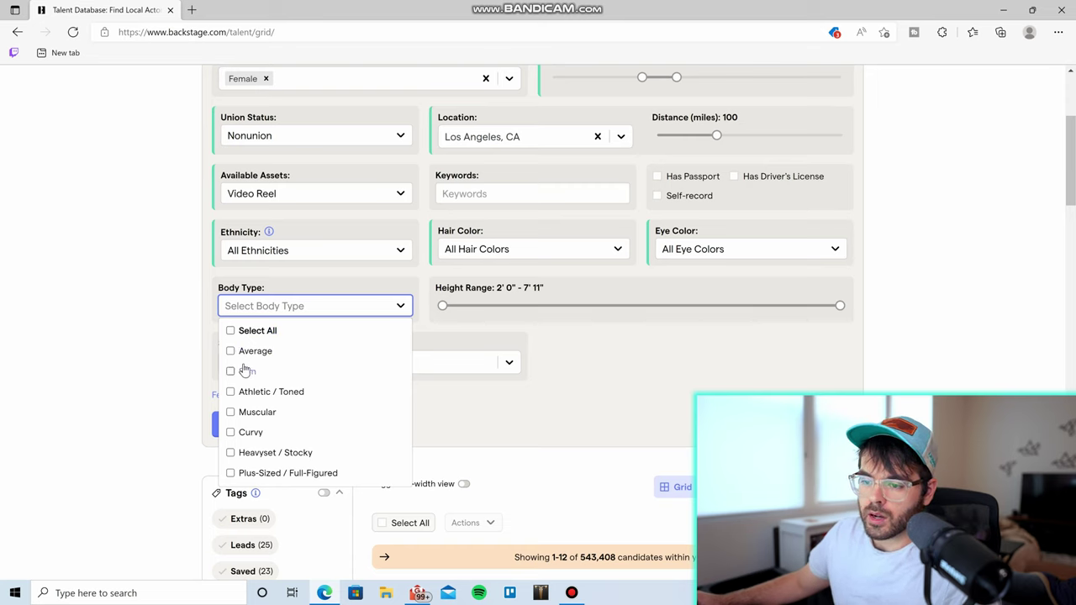
pyautogui.click(231, 333)
pyautogui.click(475, 312)
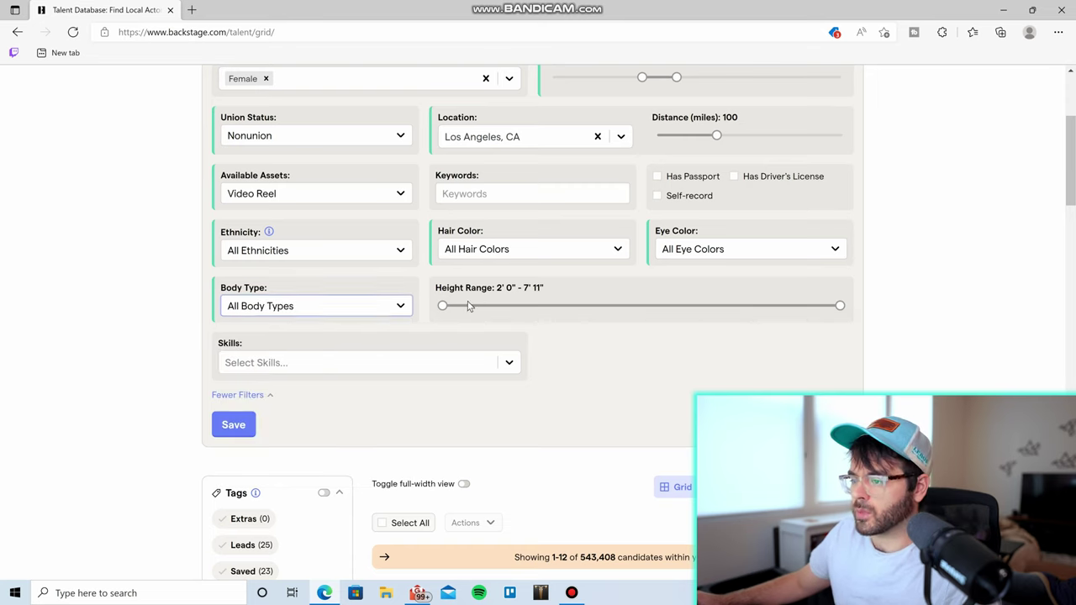
# Add Swimming as a required skill
pyautogui.click(303, 362)
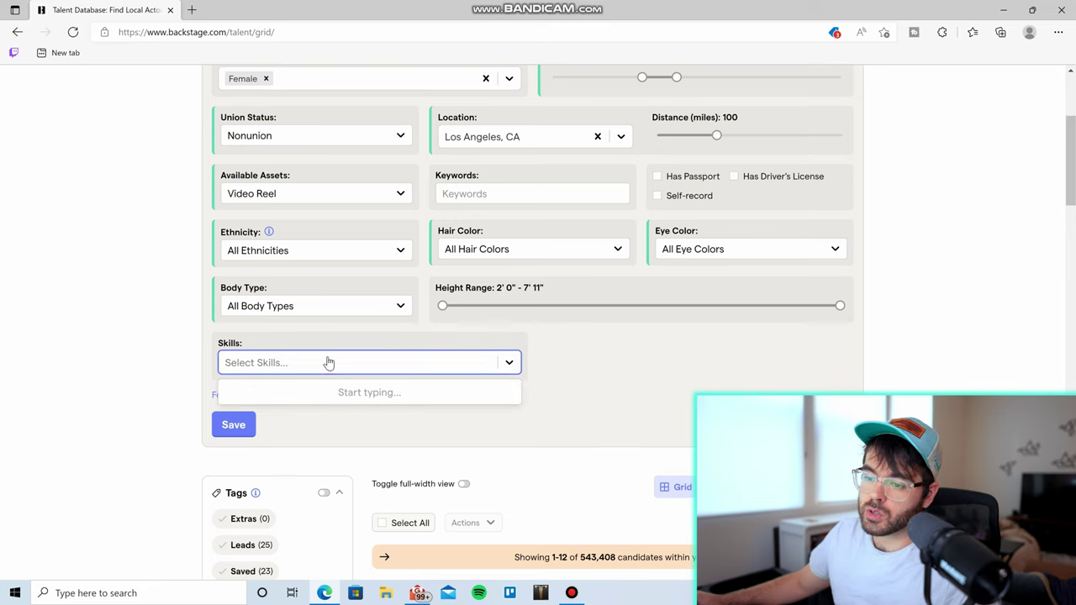
pyautogui.write('swimi')
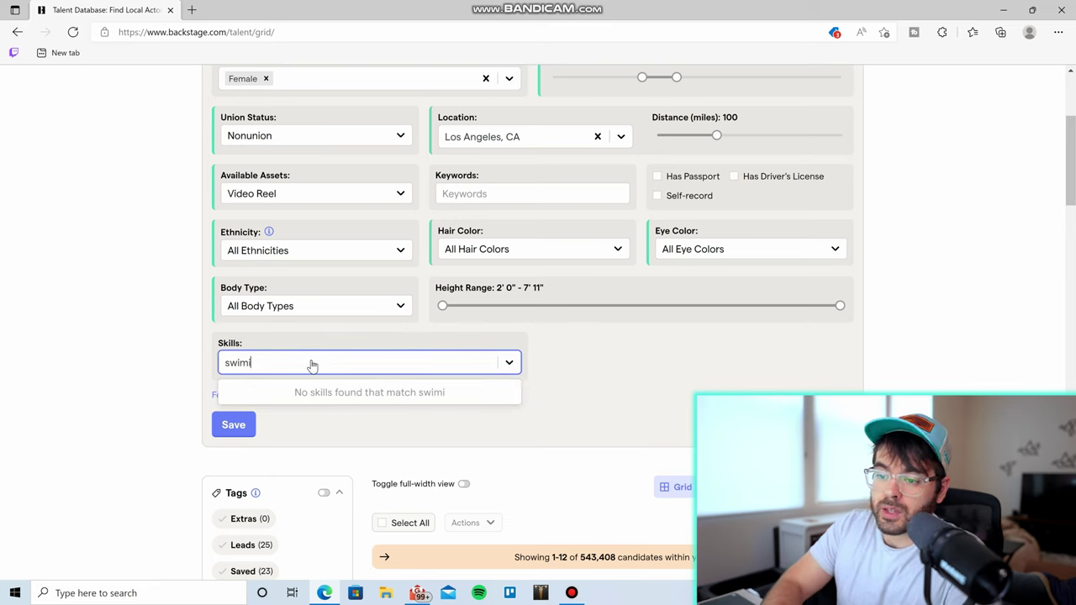
pyautogui.press('BackSpace')
pyautogui.write('ming')
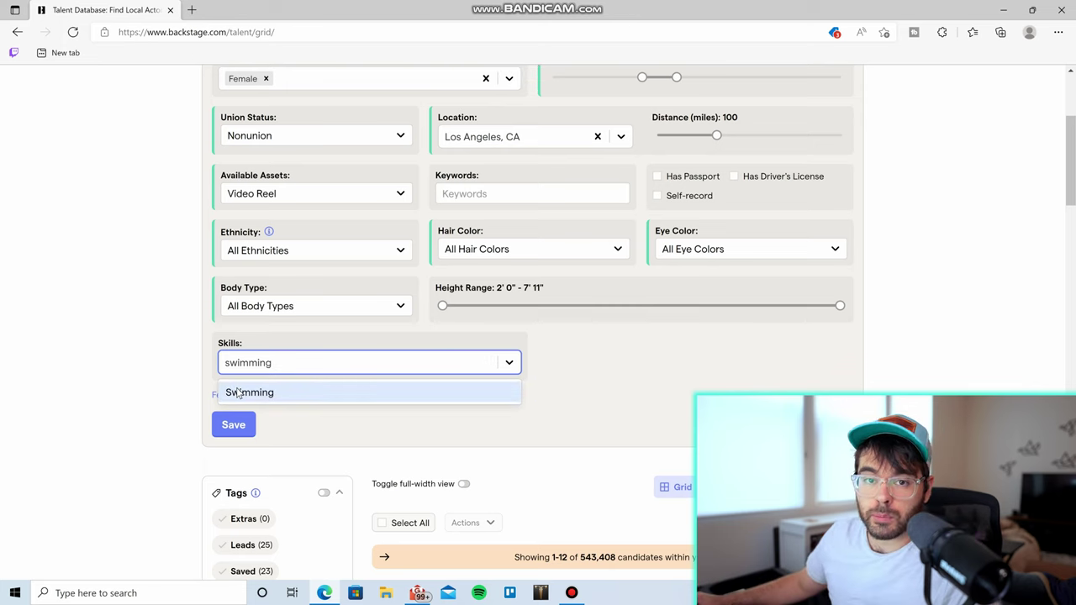
pyautogui.click(239, 393)
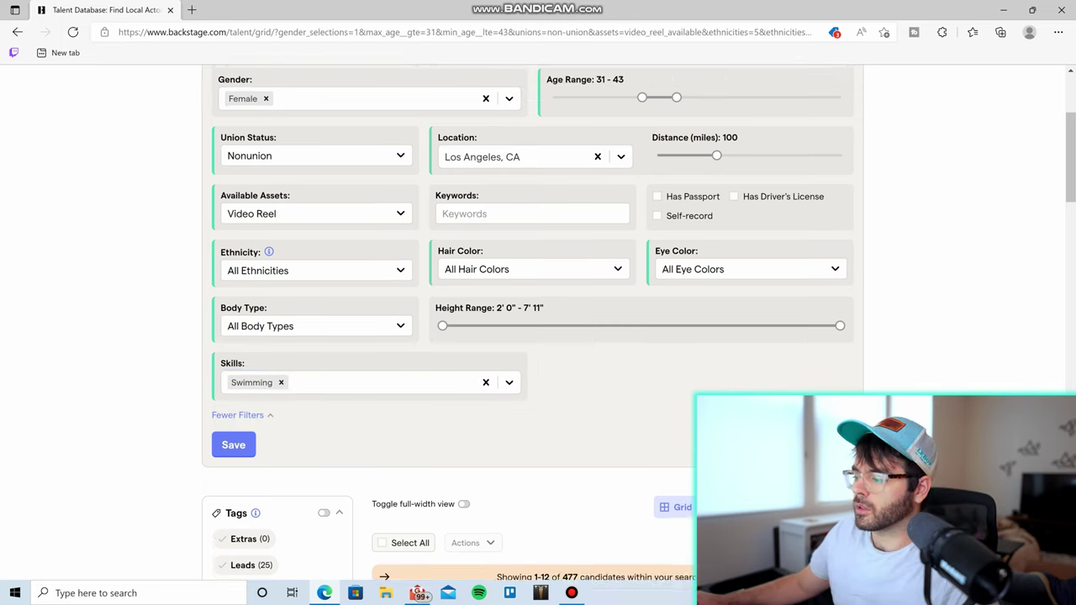
# Scroll through the 477 talent result cards matching the Swimming skill
pyautogui.scroll(-5, 646, 464)
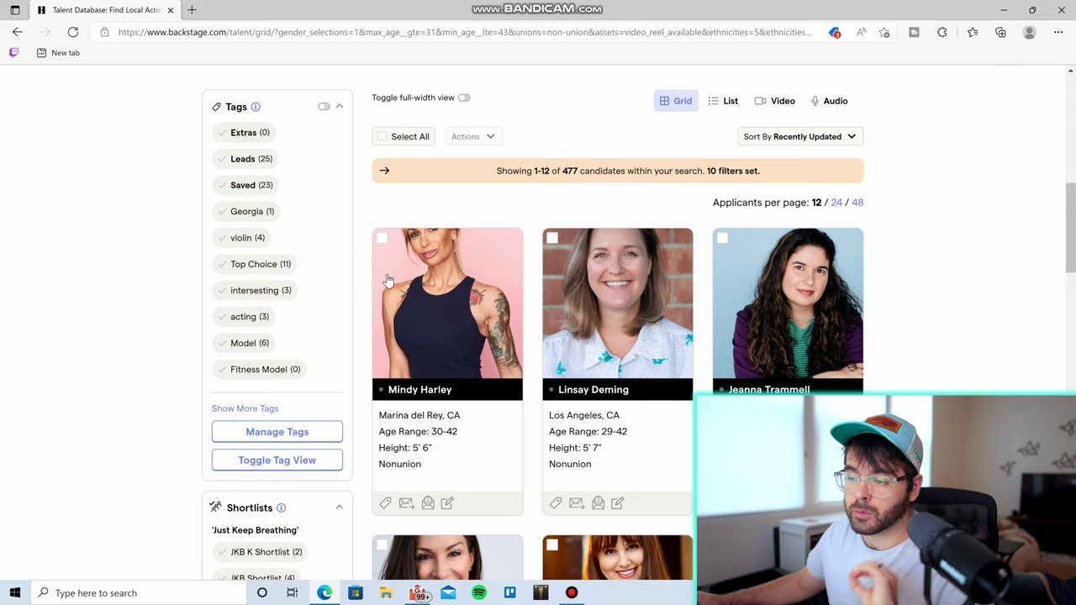
pyautogui.scroll(-2, 854, 244)
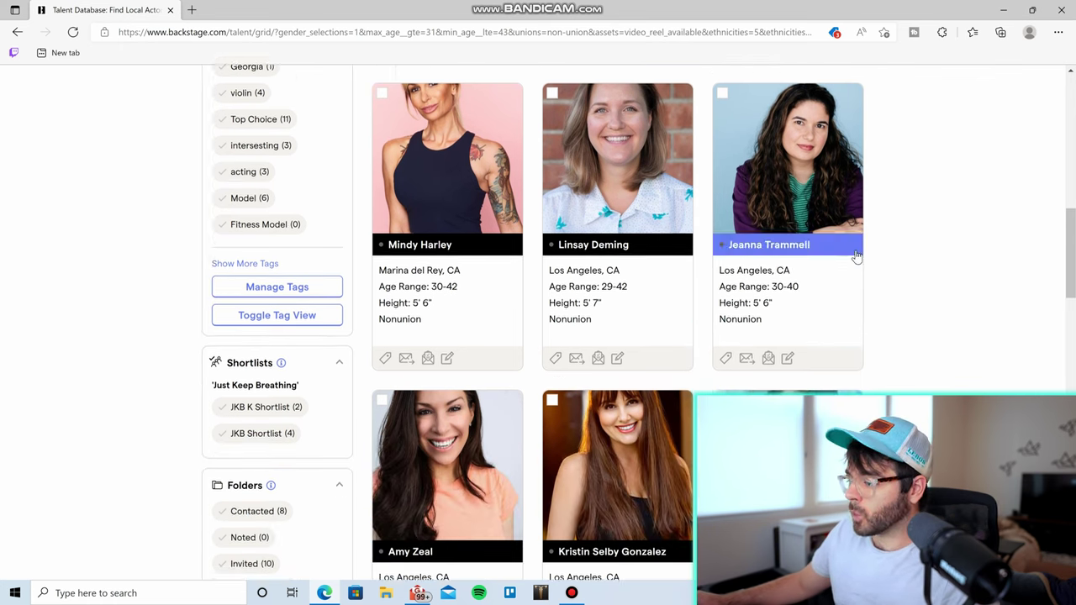
pyautogui.scroll(-5, 970, 305)
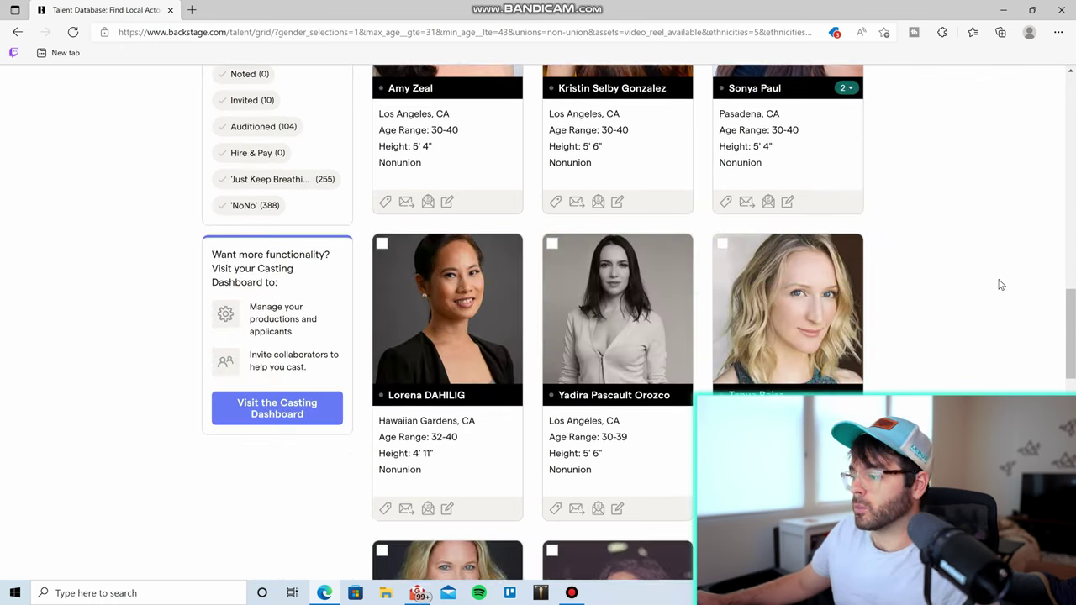
pyautogui.scroll(-2, 996, 282)
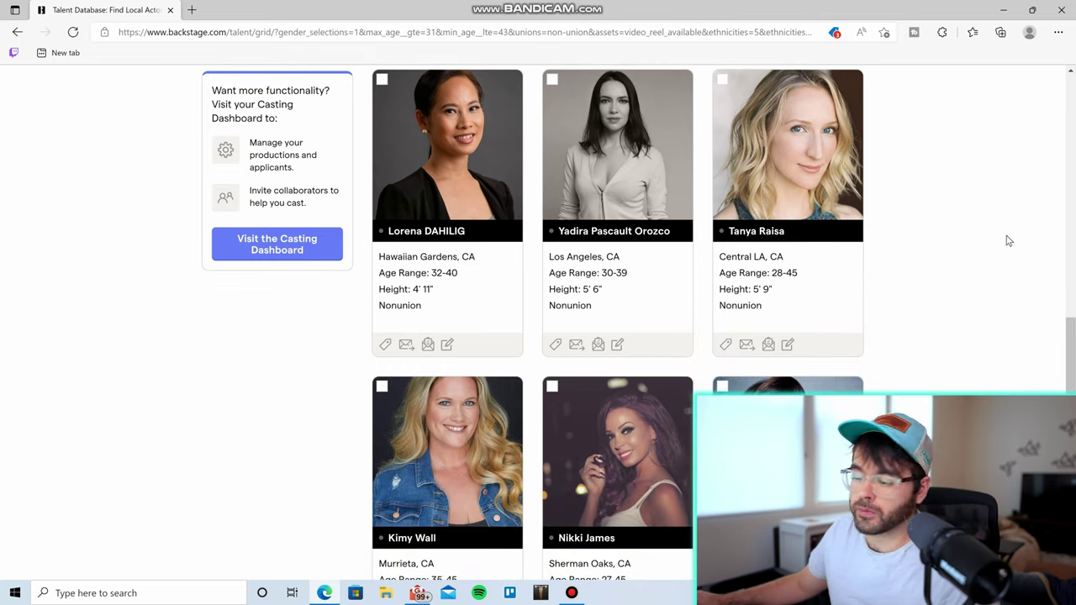
pyautogui.scroll(-1, 992, 261)
pyautogui.scroll(2, 958, 280)
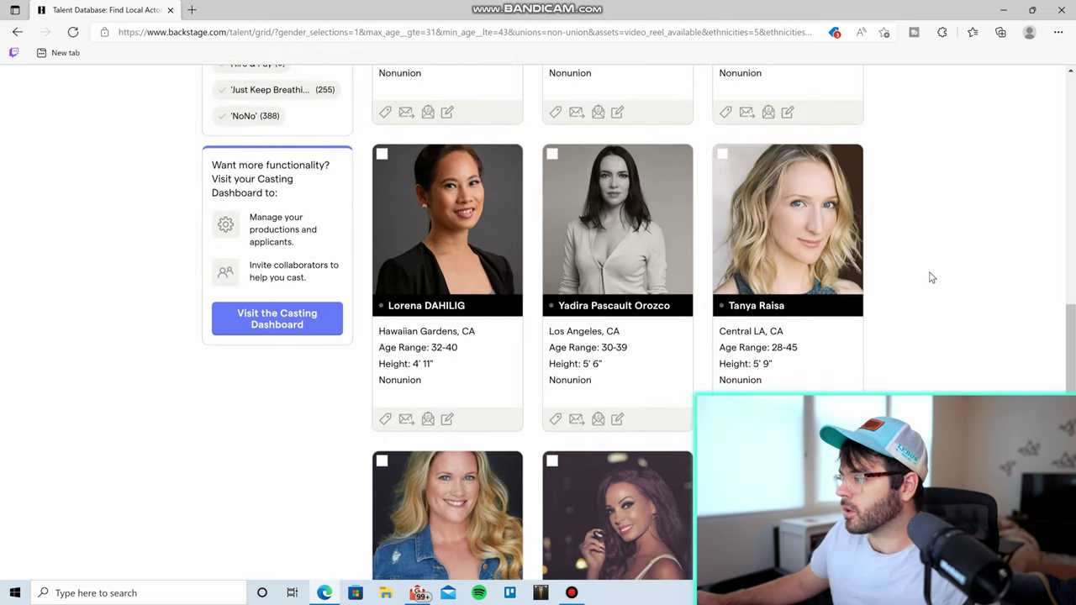
# Review a candidate's photos, skills and video reels, then close her profile panel
pyautogui.click(832, 269)
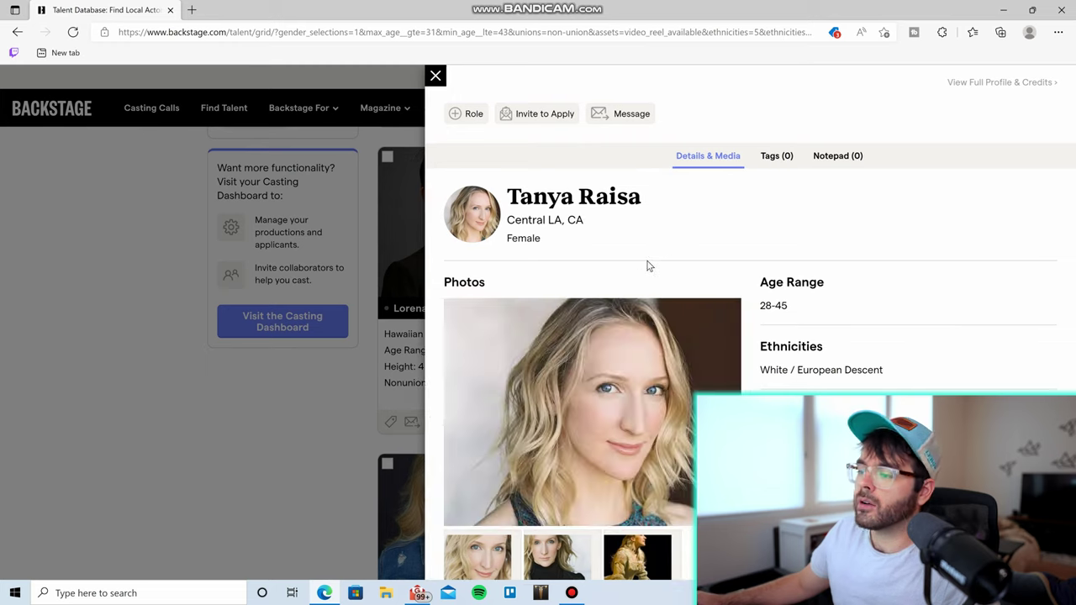
pyautogui.scroll(-3, 933, 272)
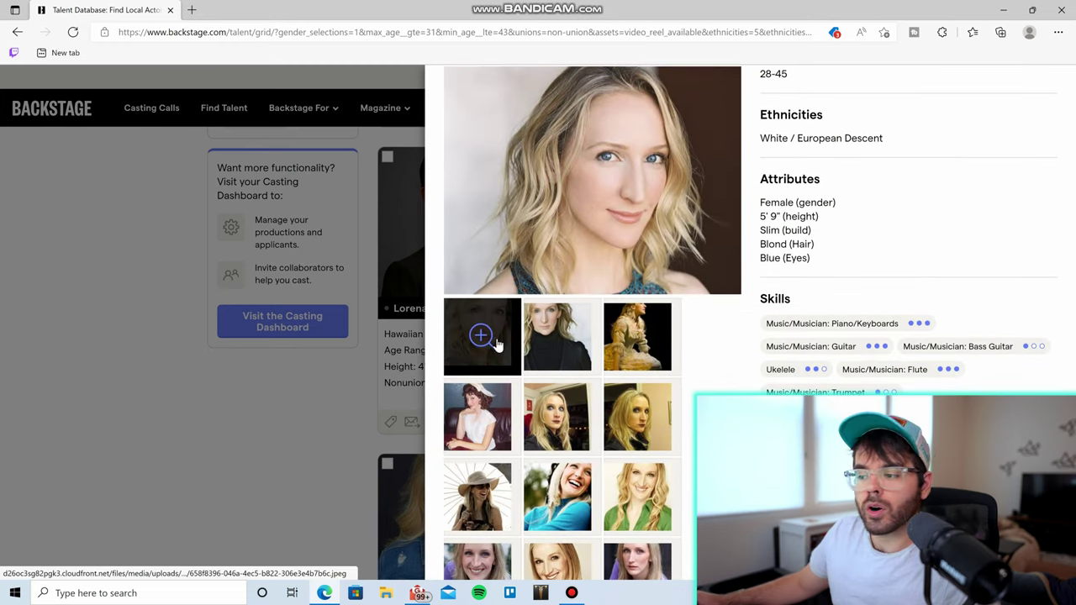
pyautogui.scroll(-3, 641, 361)
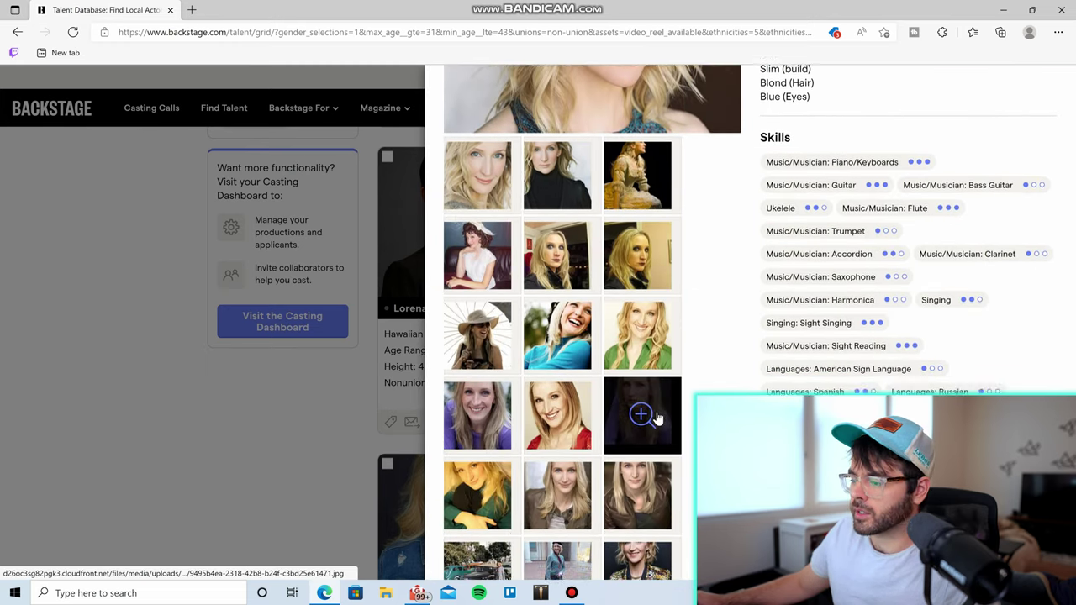
pyautogui.scroll(-8, 656, 418)
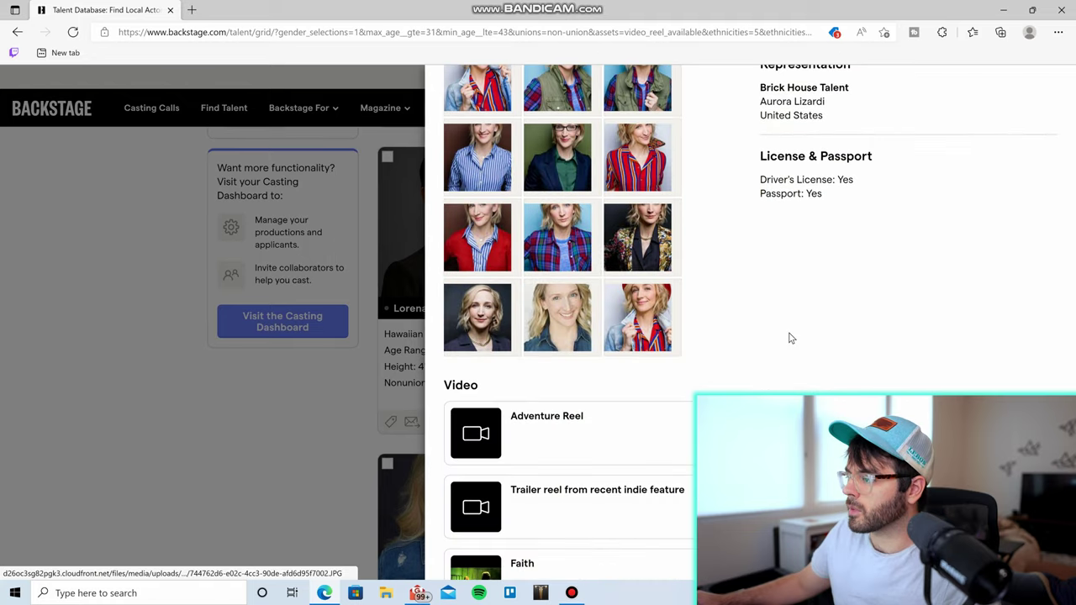
pyautogui.scroll(-2, 789, 338)
pyautogui.scroll(5, 781, 269)
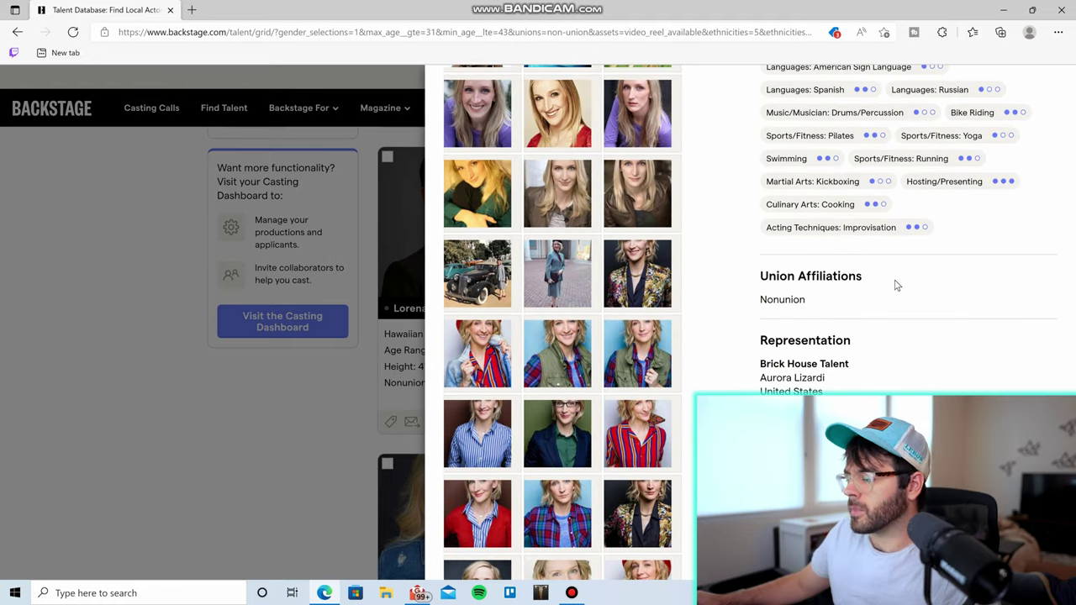
pyautogui.scroll(5, 824, 169)
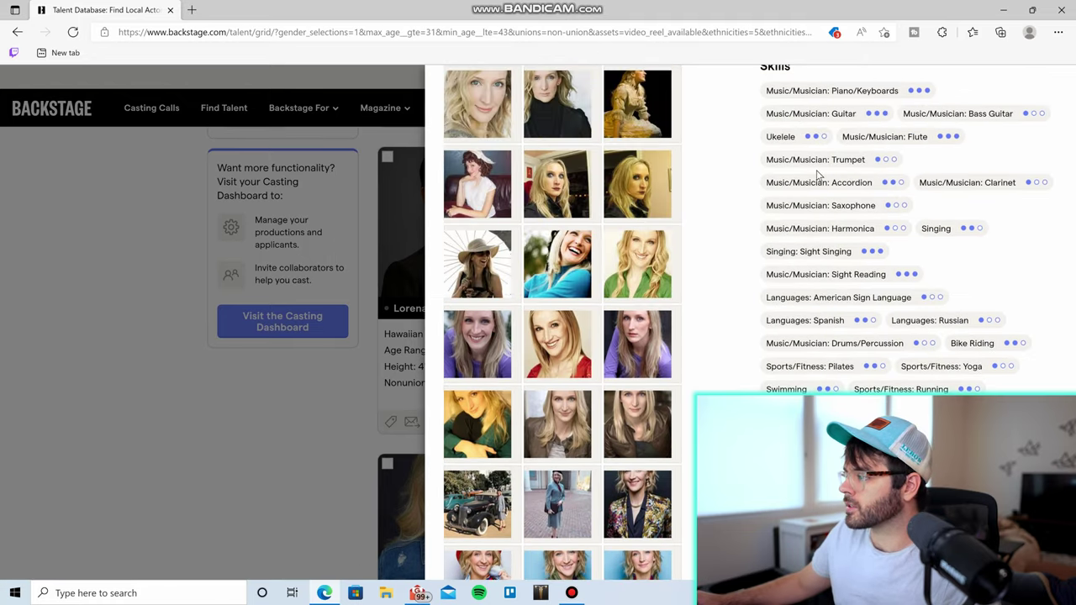
pyautogui.scroll(-10, 637, 324)
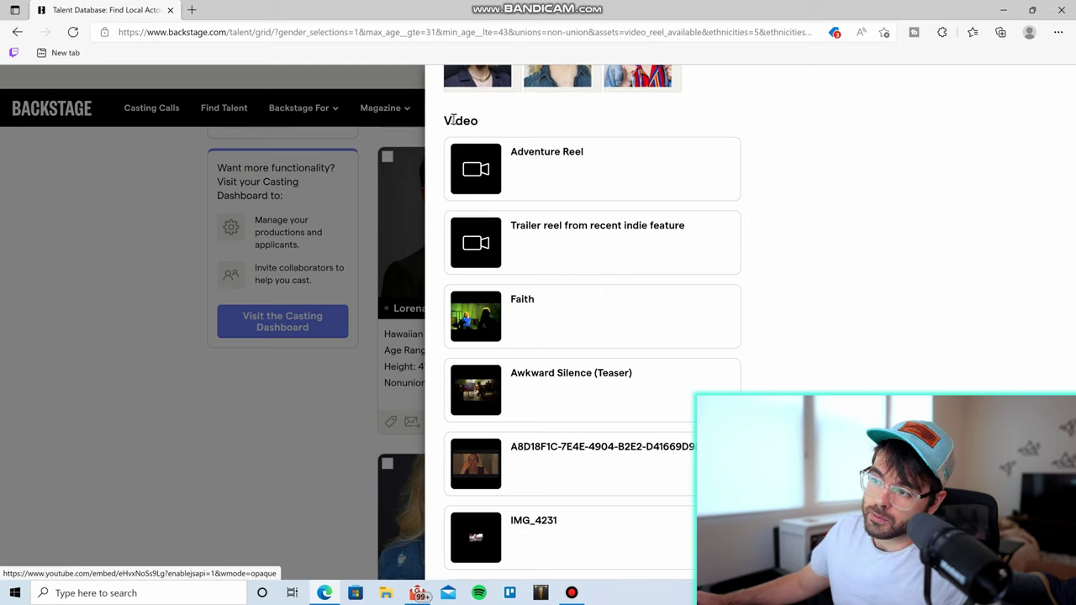
pyautogui.scroll(-1, 546, 324)
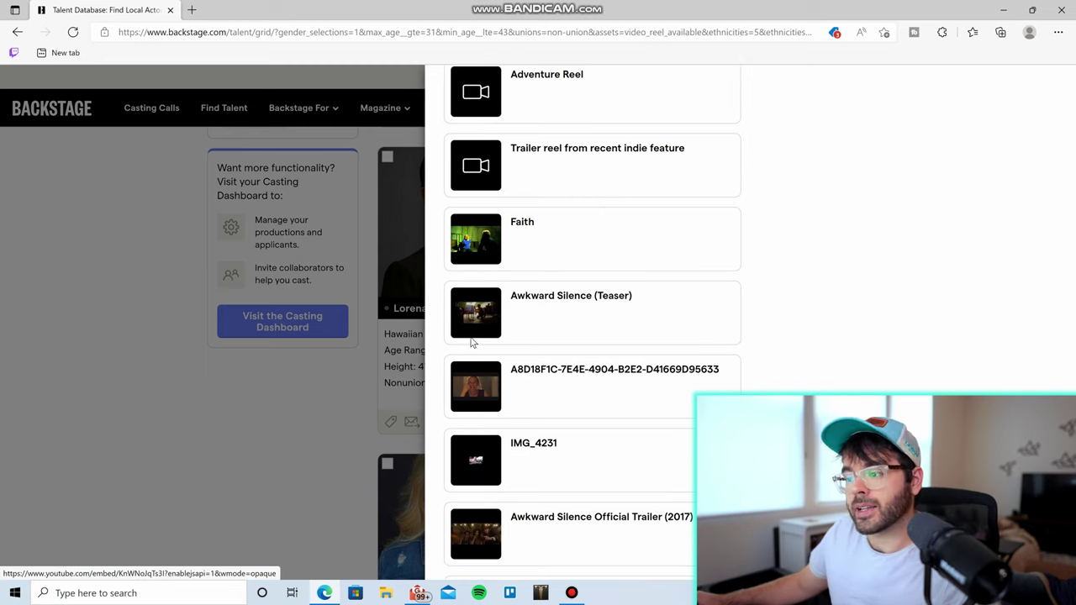
pyautogui.scroll(-6, 589, 345)
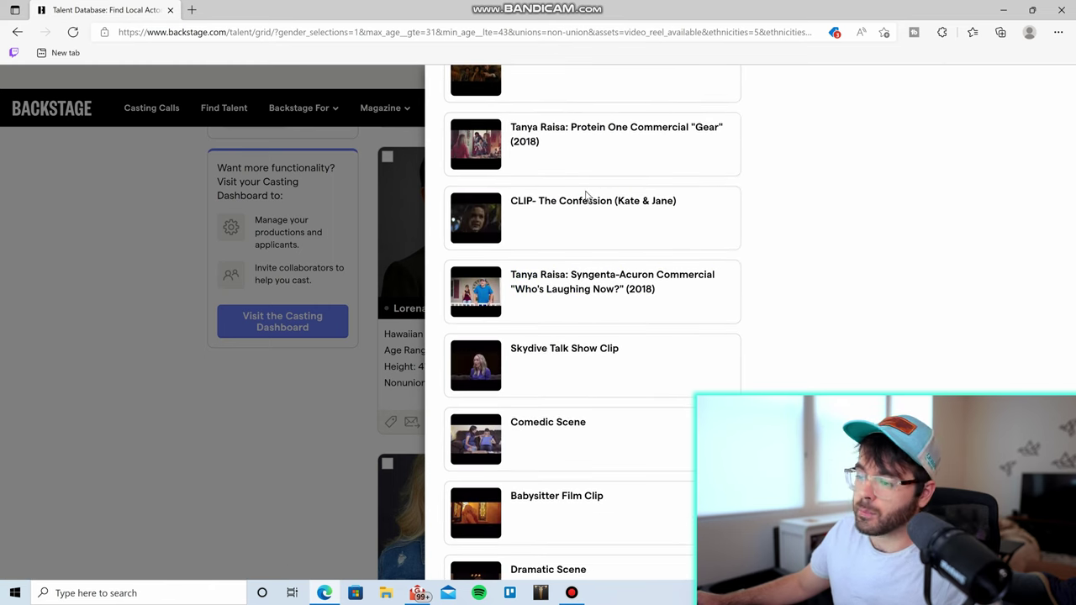
pyautogui.scroll(1, 586, 195)
pyautogui.press('Escape')
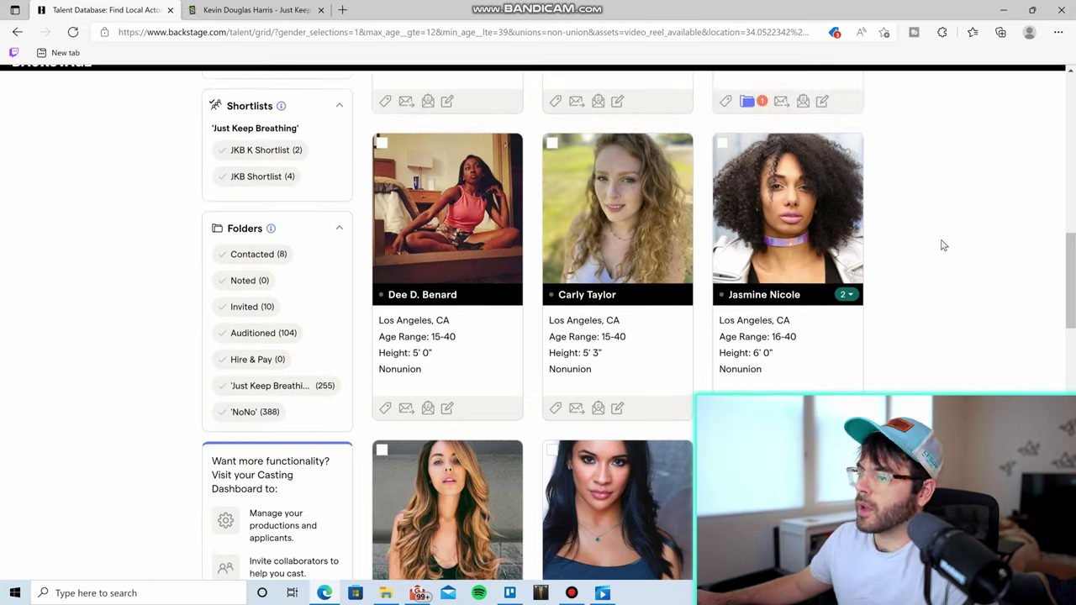
pyautogui.scroll(-2, 946, 244)
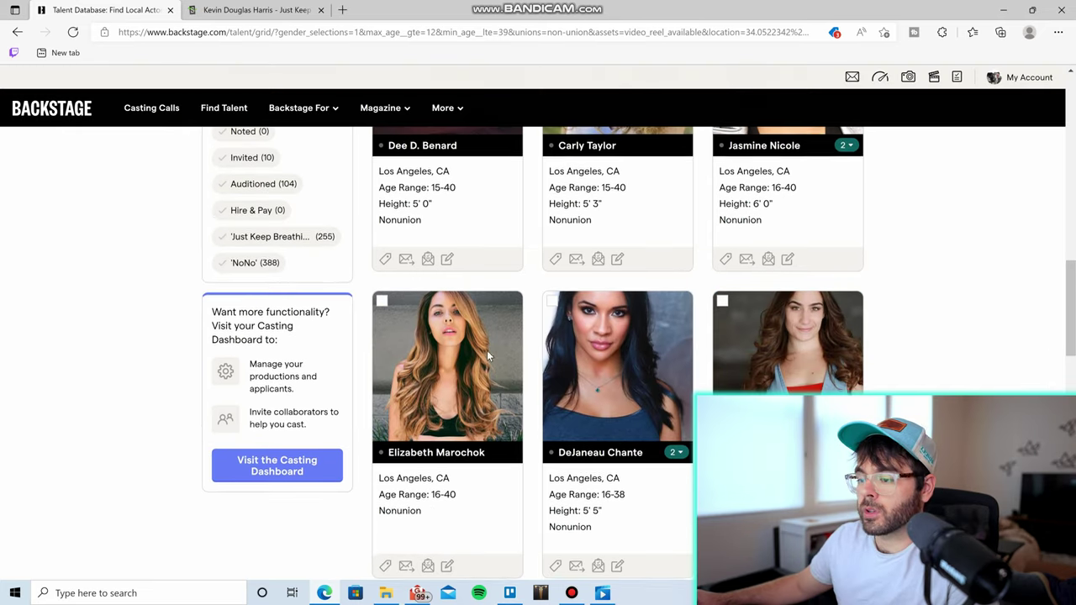
# Apply the Georgia tag from a performer's Tags tab, then close her profile
pyautogui.click(473, 359)
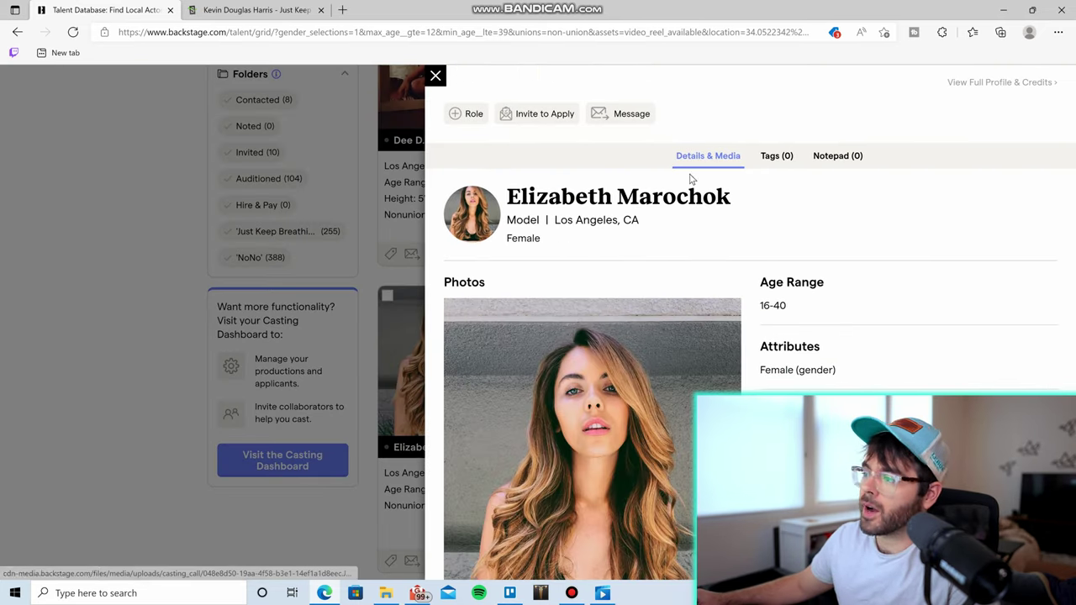
pyautogui.click(775, 160)
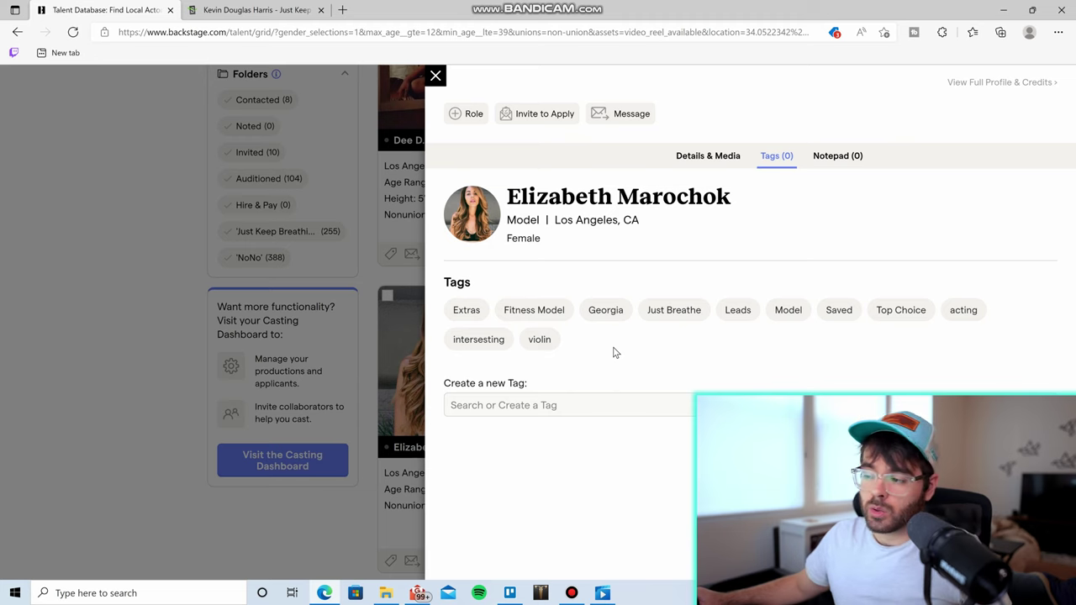
pyautogui.click(620, 311)
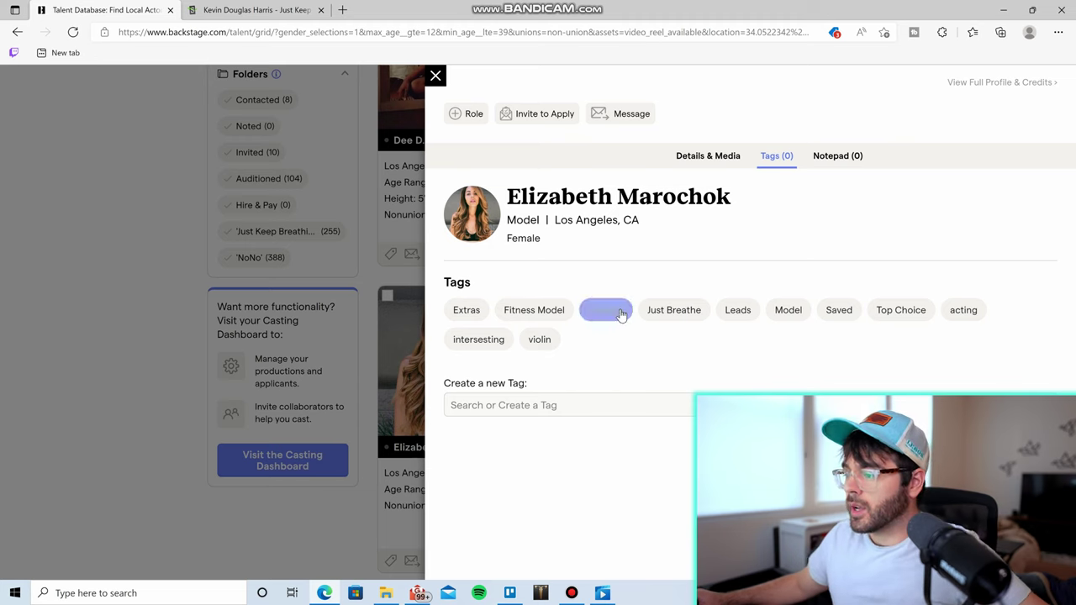
pyautogui.click(619, 311)
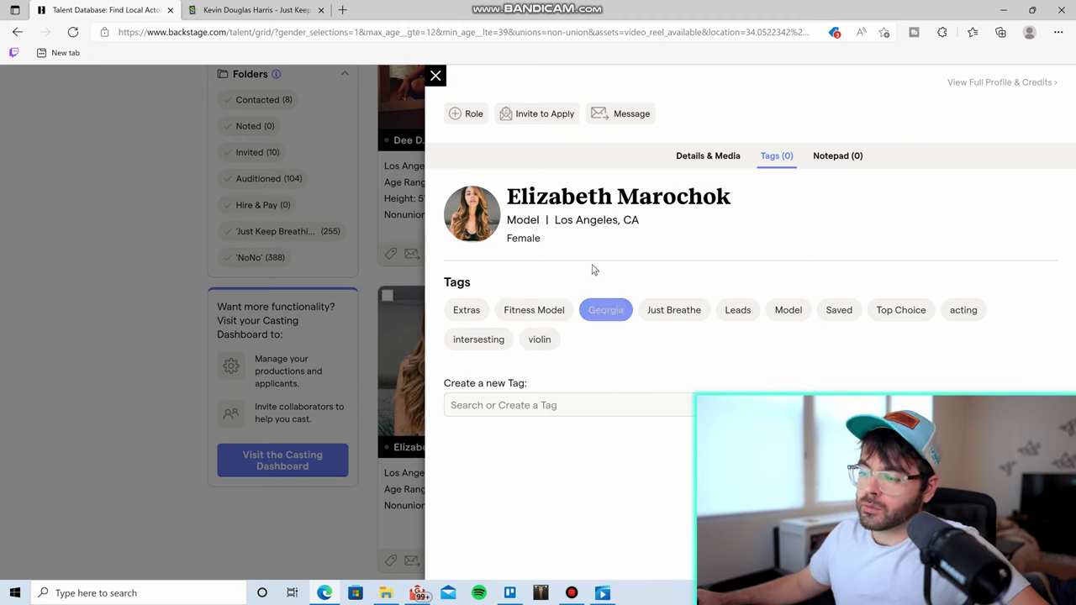
pyautogui.click(615, 312)
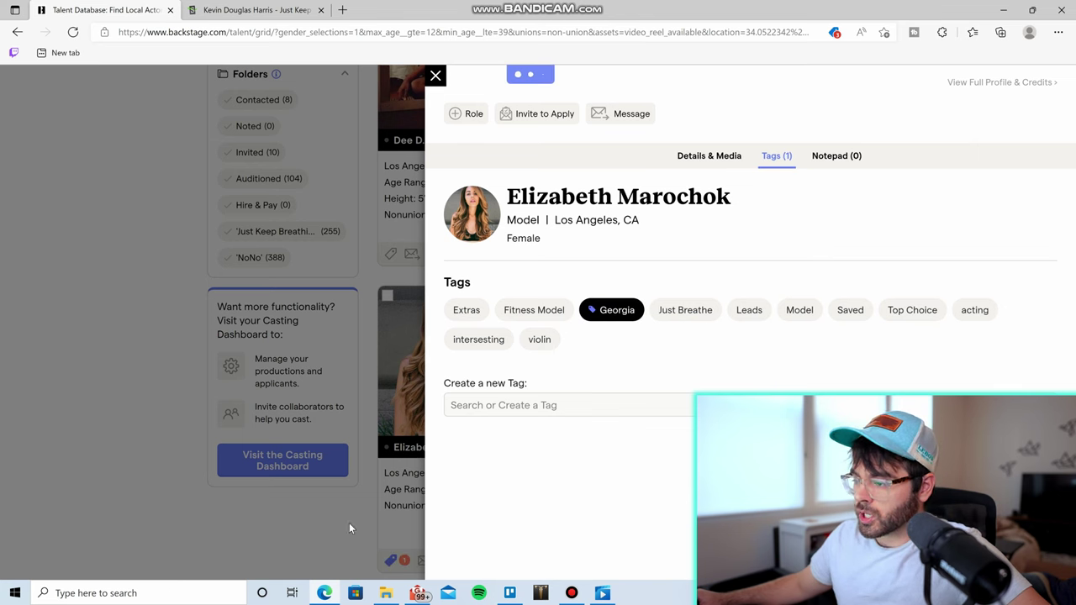
pyautogui.click(273, 522)
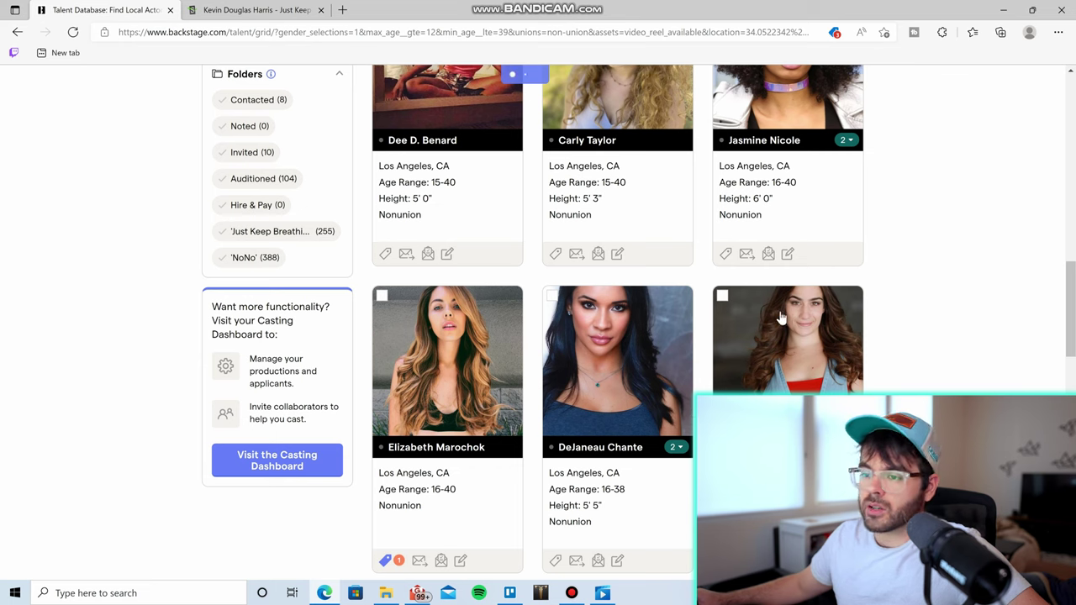
# Filter the results by the Georgia tag and look over the three tagged candidates
pyautogui.scroll(3, 530, 283)
pyautogui.scroll(5, 579, 292)
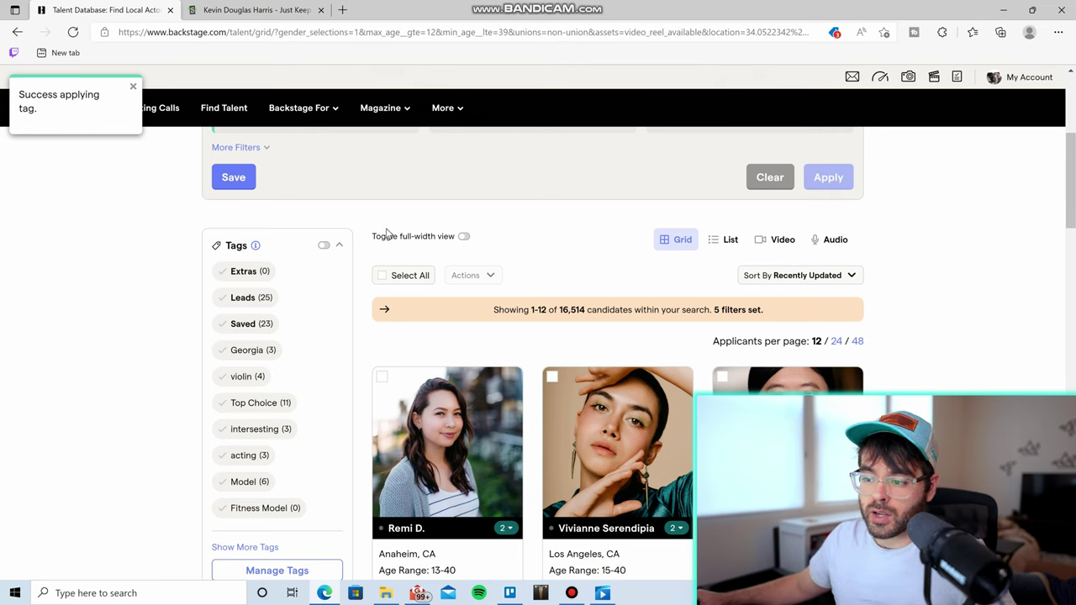
pyautogui.click(253, 354)
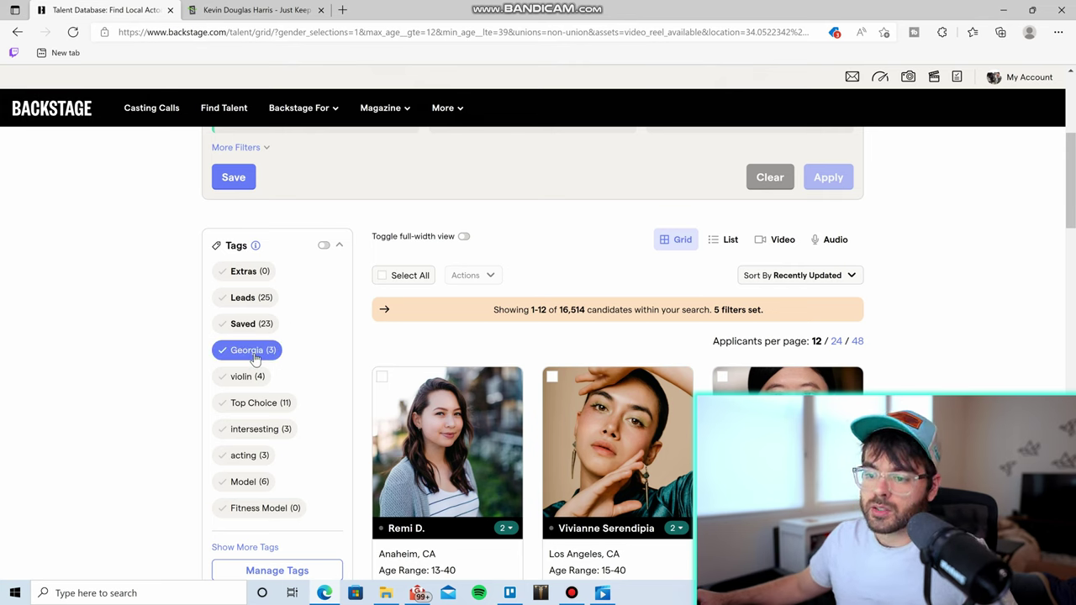
pyautogui.scroll(-2, 487, 243)
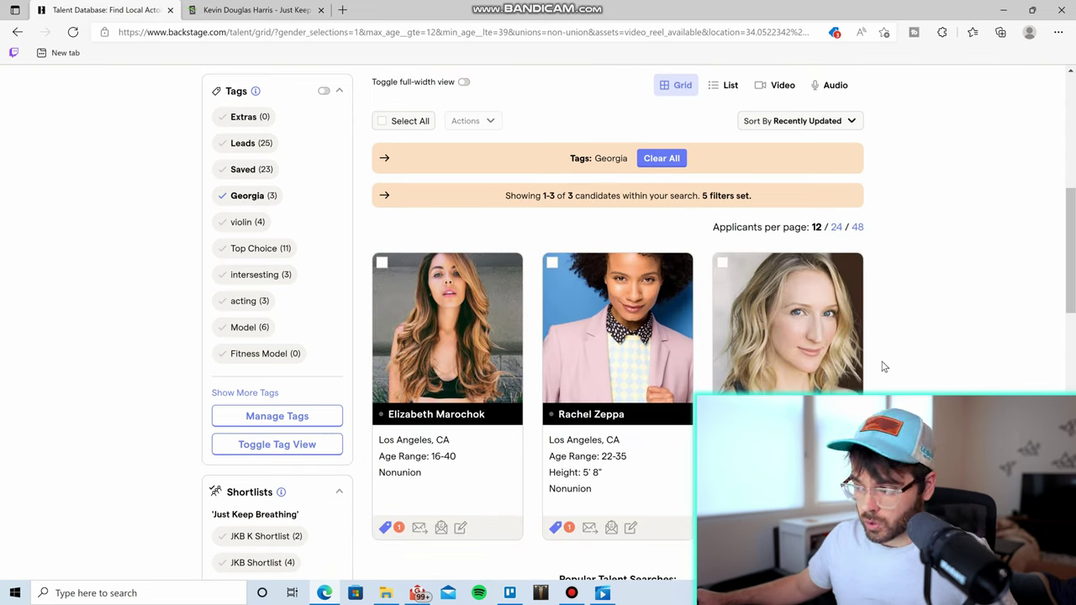
pyautogui.scroll(-1, 898, 353)
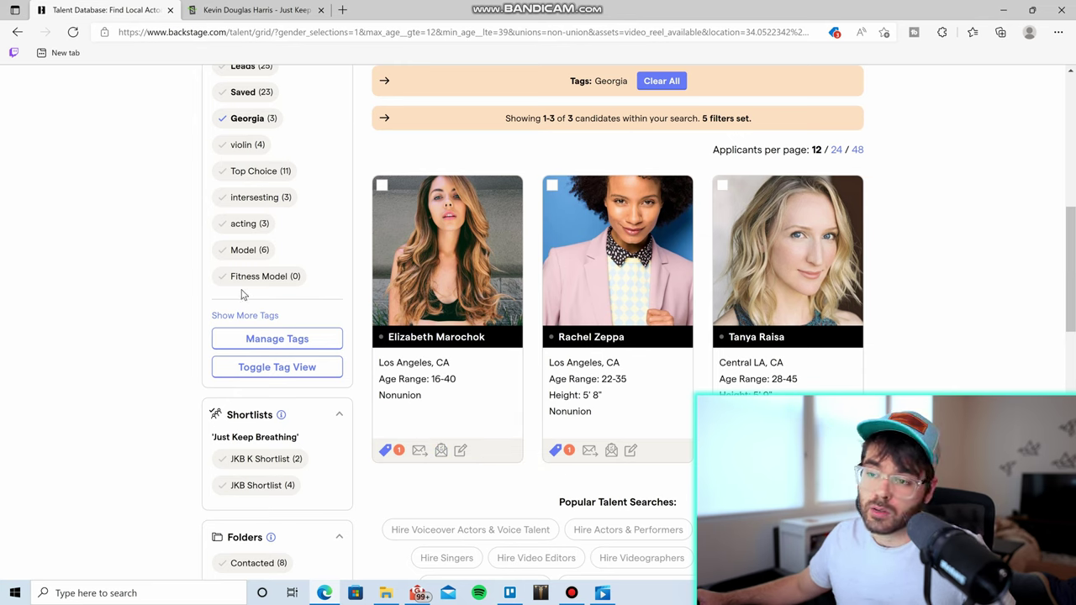
pyautogui.scroll(7, 241, 294)
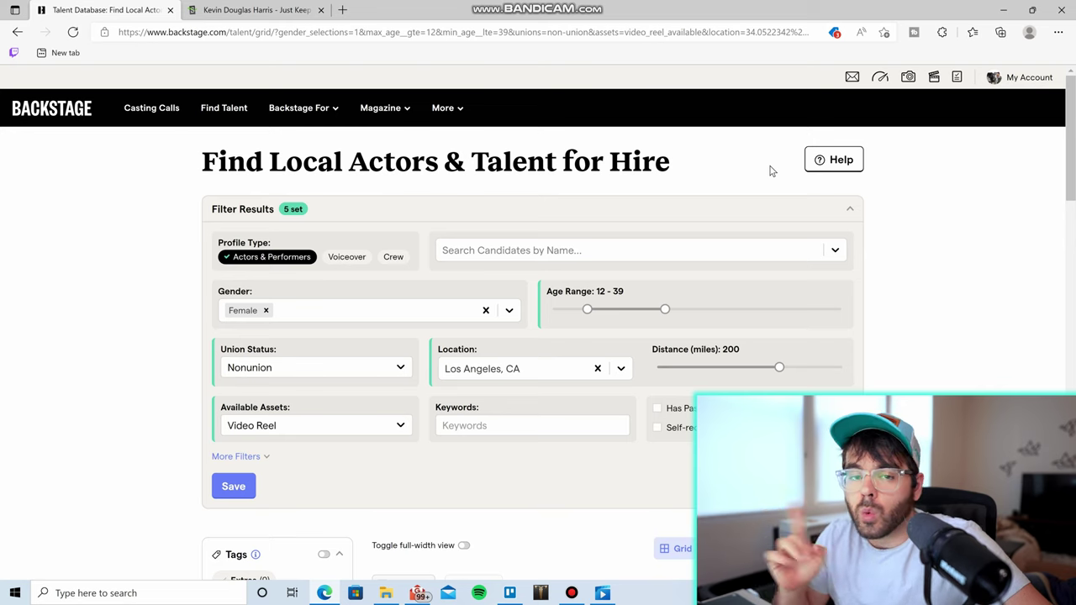
# Open the Casting Dashboard and expand the Just Keep Breathing production's roles
pyautogui.moveTo(880, 78)
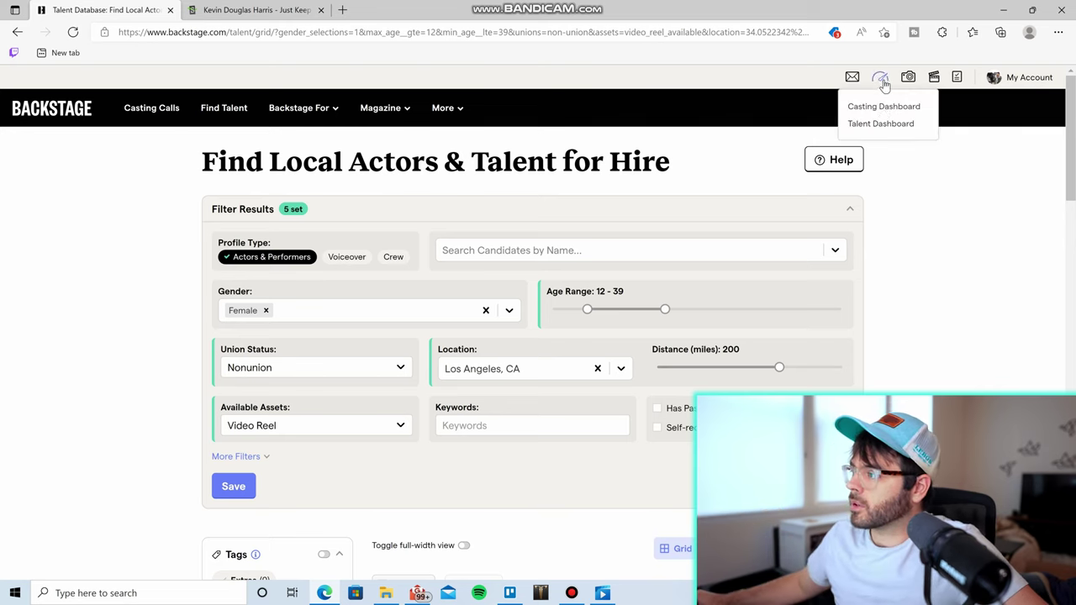
pyautogui.click(891, 106)
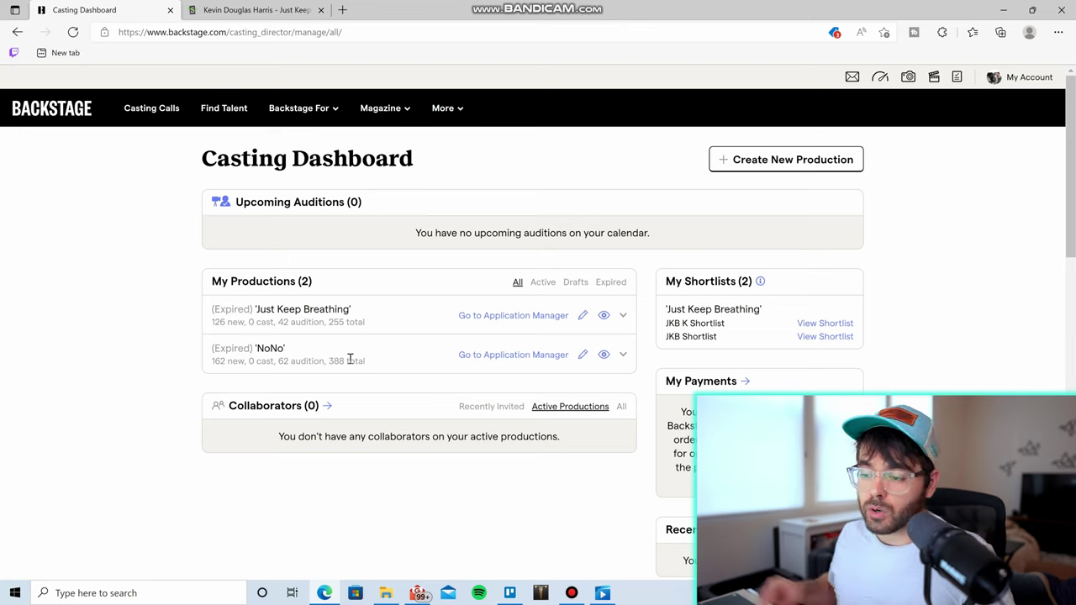
pyautogui.click(308, 310)
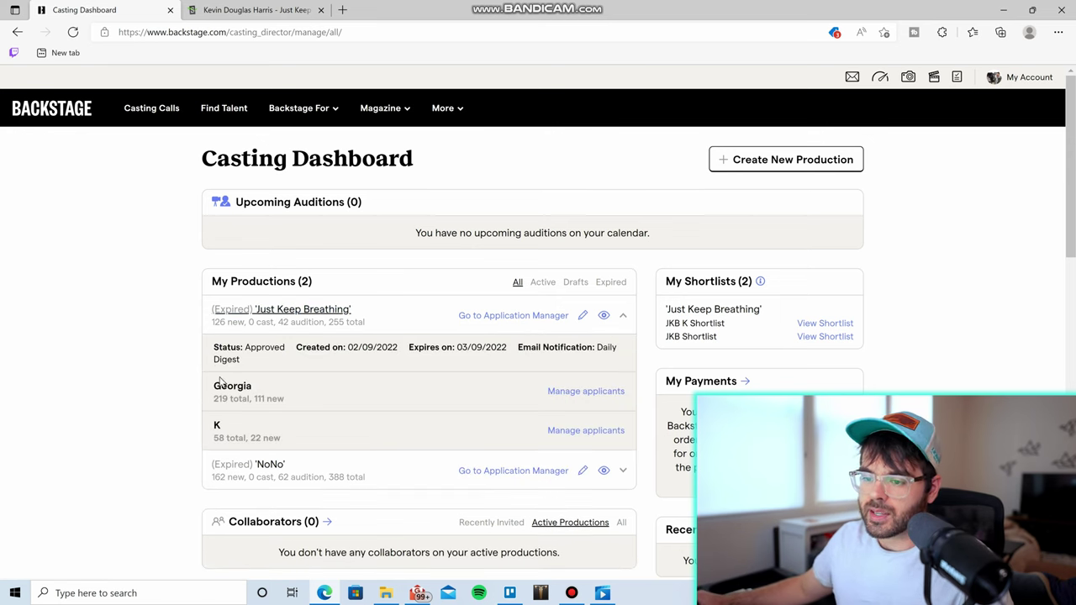
# Open the Georgia role's applicants and scroll through the 165 unfiled submissions
pyautogui.scroll(-1, 217, 353)
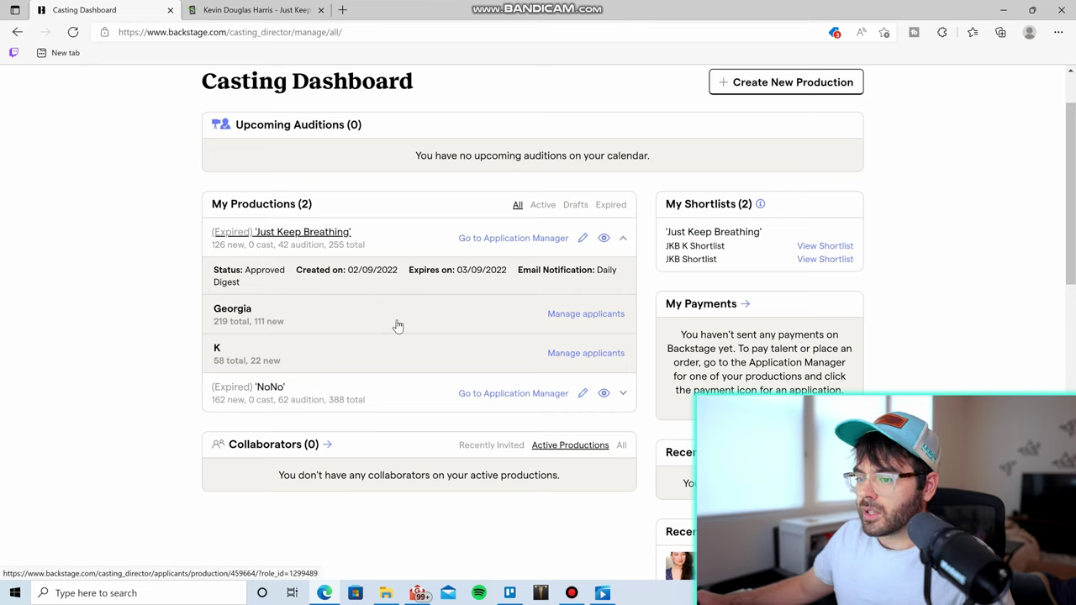
pyautogui.click(220, 311)
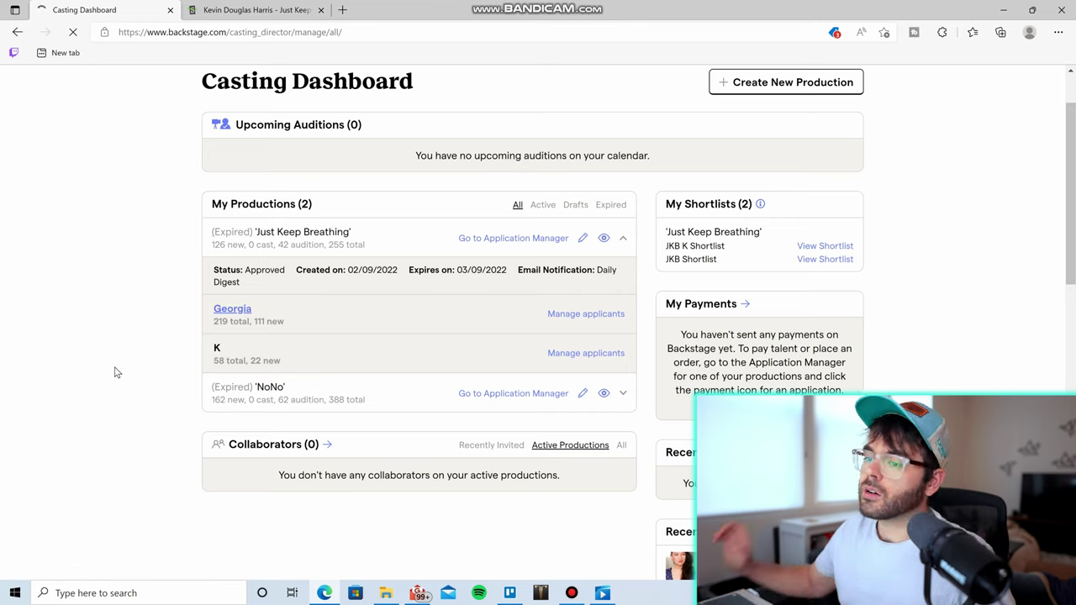
pyautogui.scroll(-2, 198, 271)
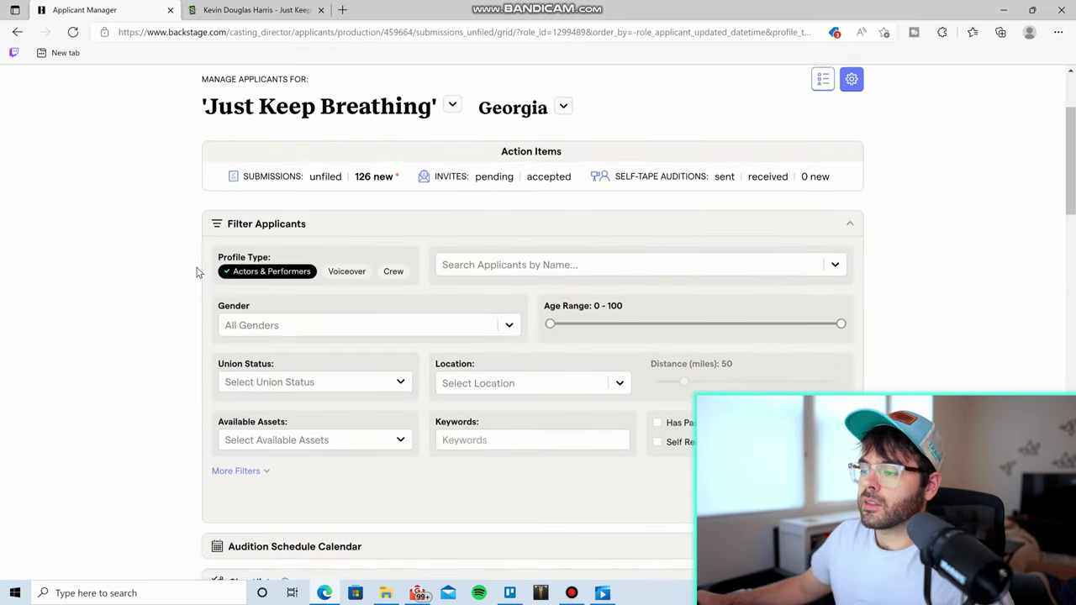
pyautogui.scroll(2, 197, 272)
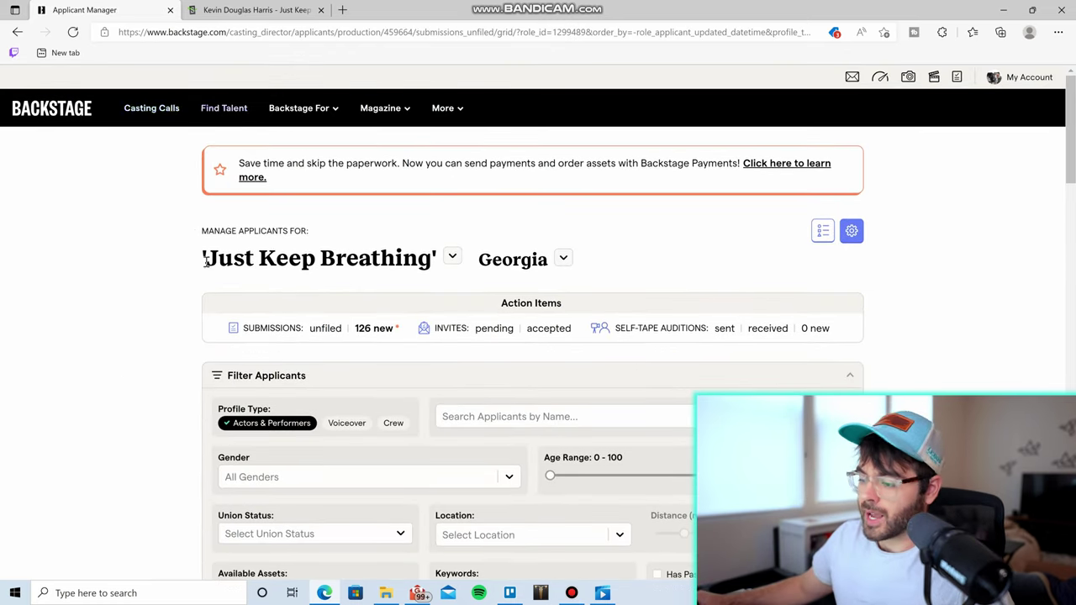
pyautogui.scroll(-6, 211, 272)
pyautogui.scroll(-5, 211, 272)
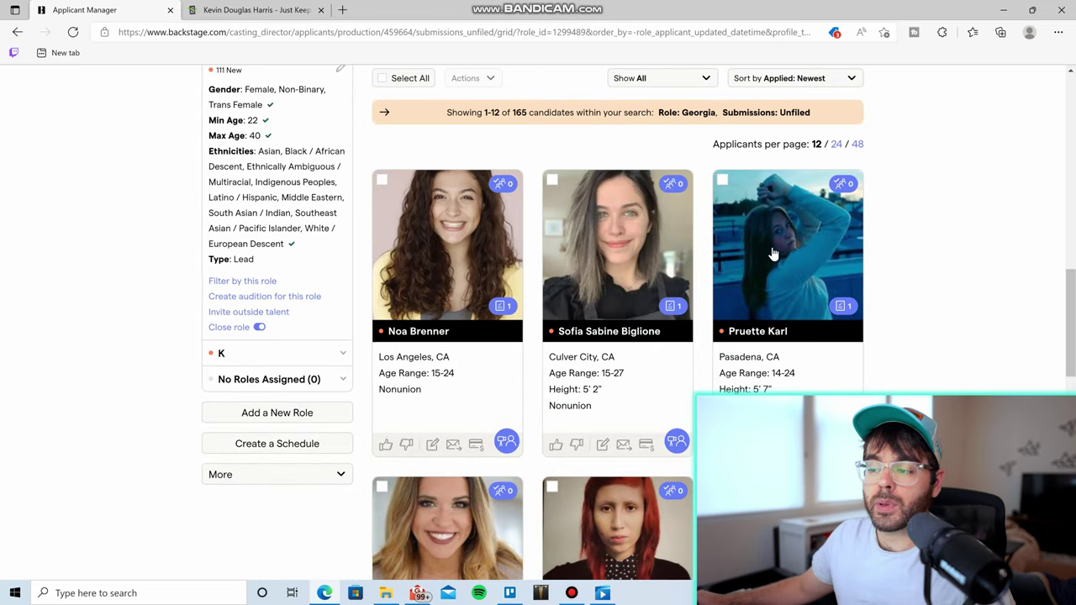
pyautogui.scroll(-5, 767, 244)
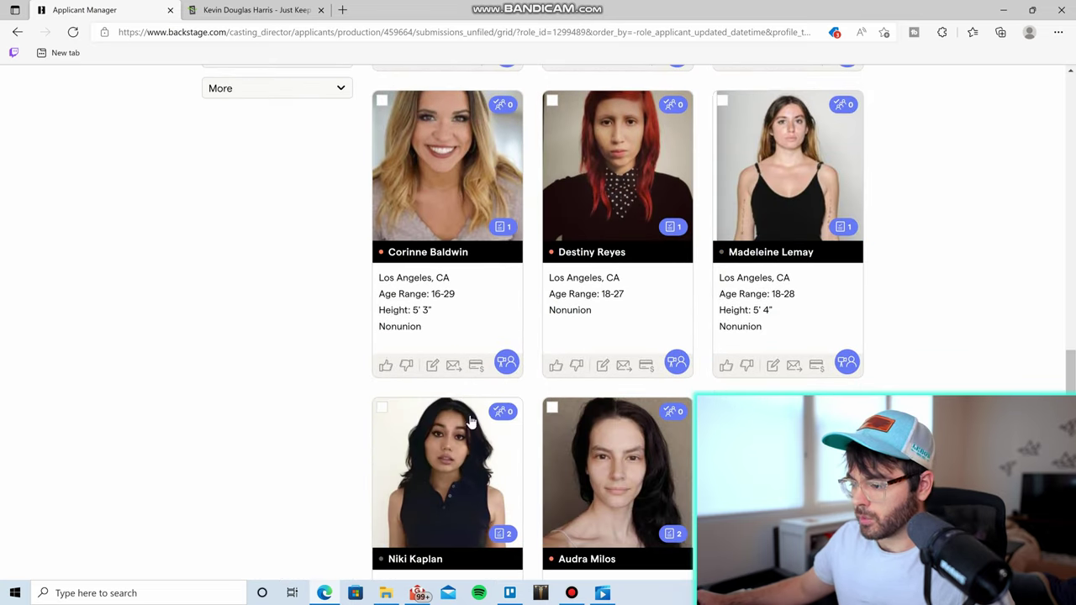
pyautogui.scroll(5, 165, 341)
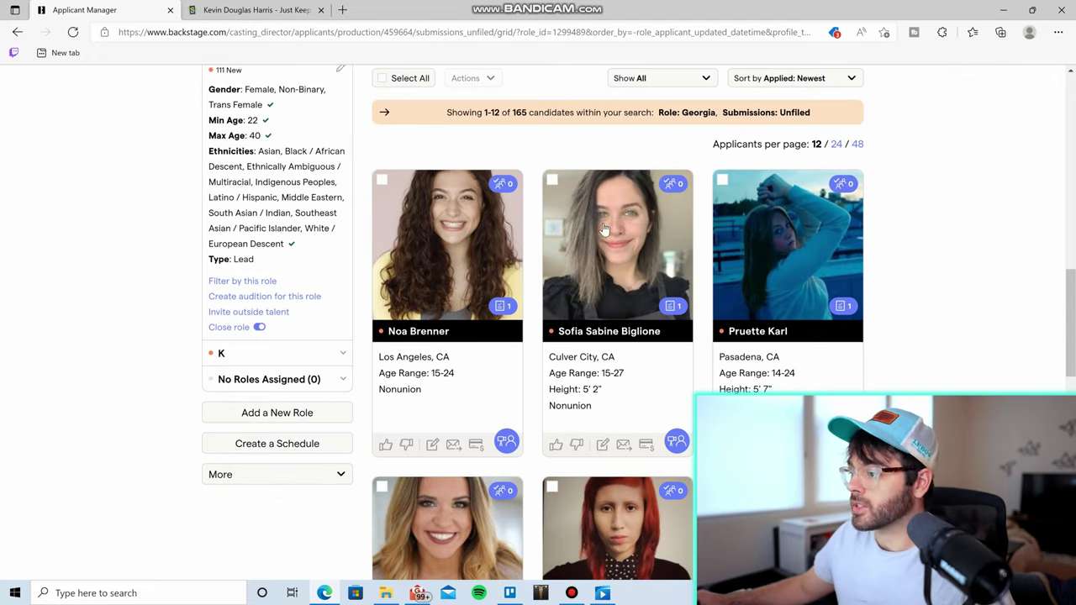
pyautogui.click(681, 285)
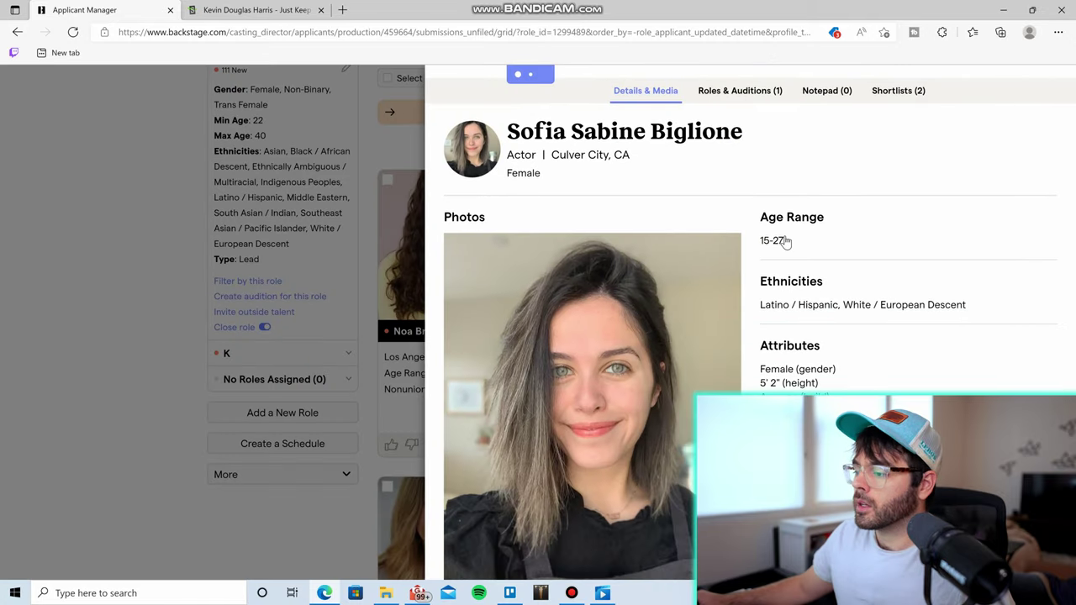
pyautogui.scroll(-5, 515, 250)
pyautogui.scroll(-1, 515, 249)
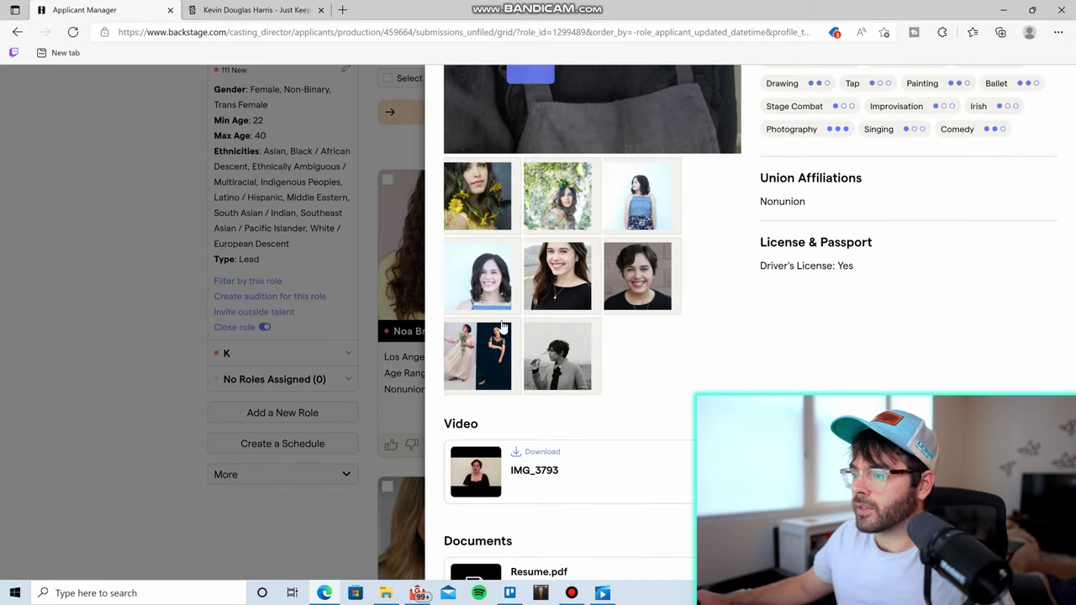
pyautogui.scroll(-3, 721, 392)
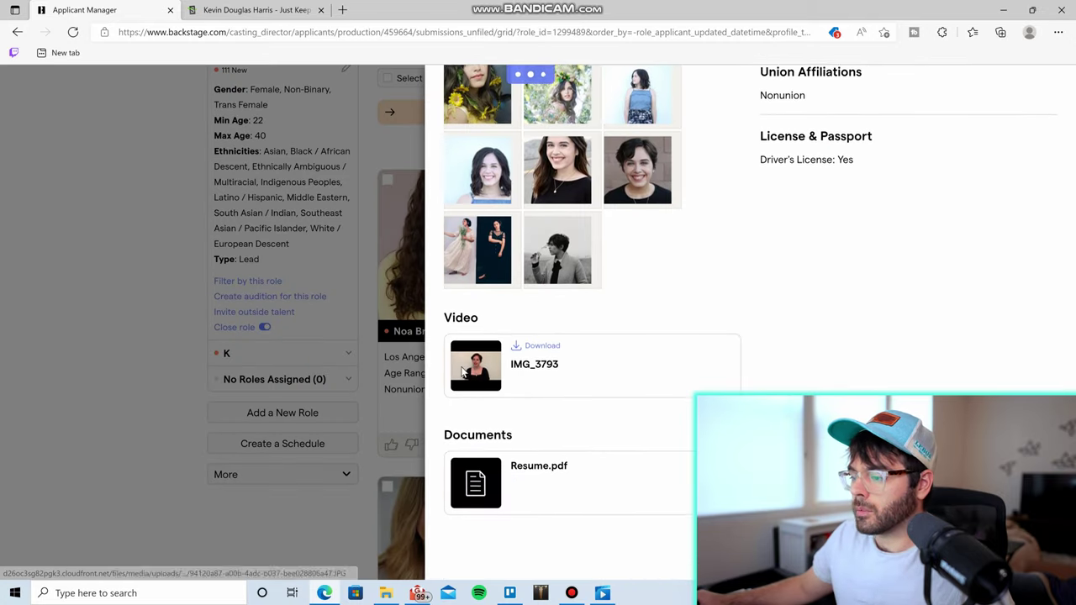
pyautogui.click(110, 269)
pyautogui.scroll(-2, 820, 337)
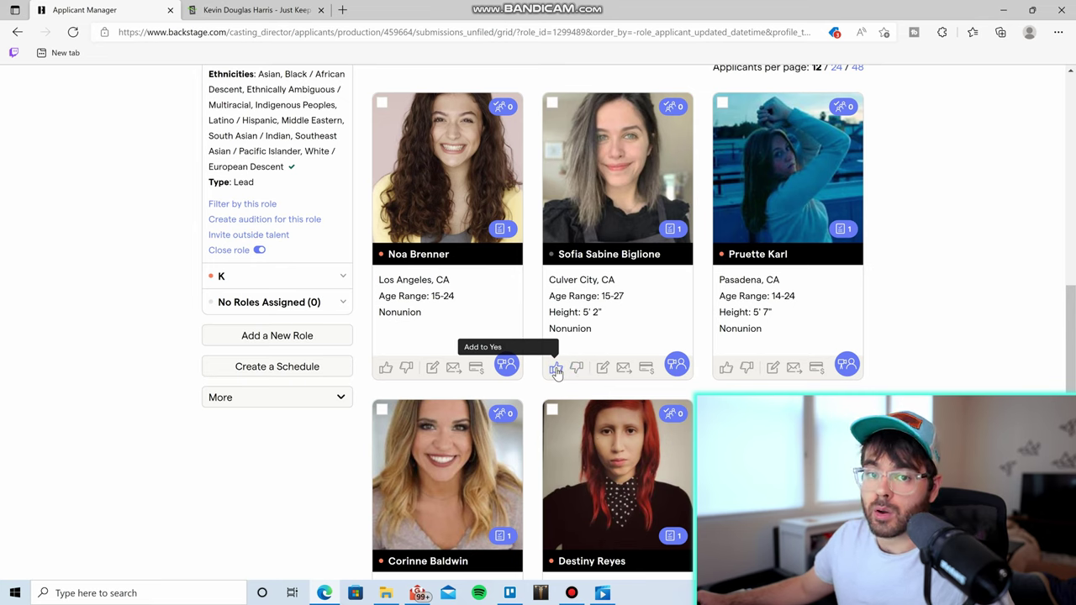
# Move three applicants, including the Culver City one, to the Yes list
pyautogui.click(556, 370)
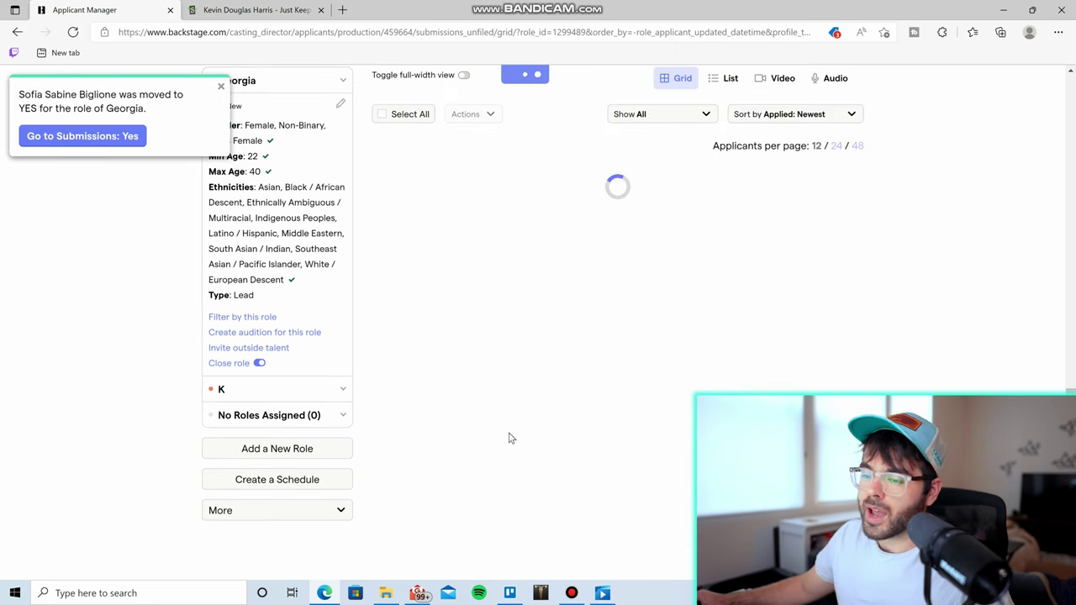
pyautogui.scroll(-7, 555, 292)
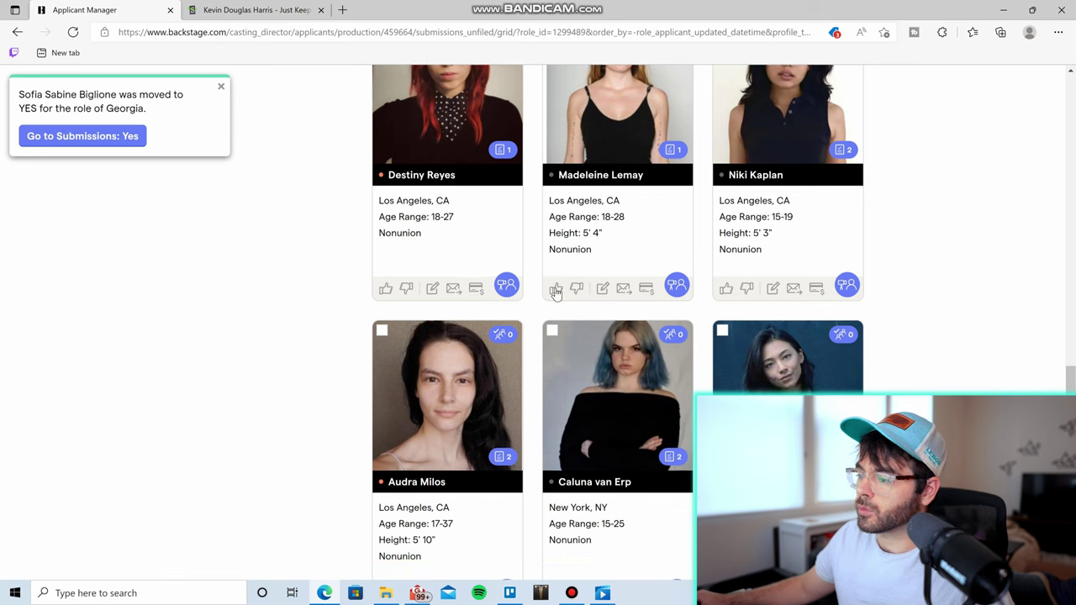
pyautogui.click(556, 290)
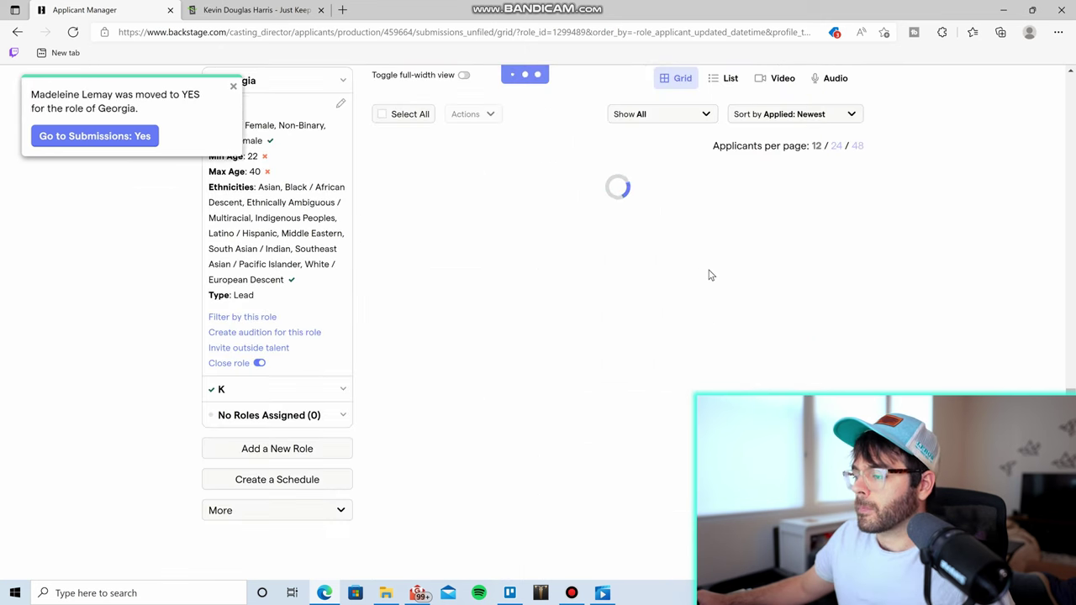
pyautogui.scroll(-6, 650, 374)
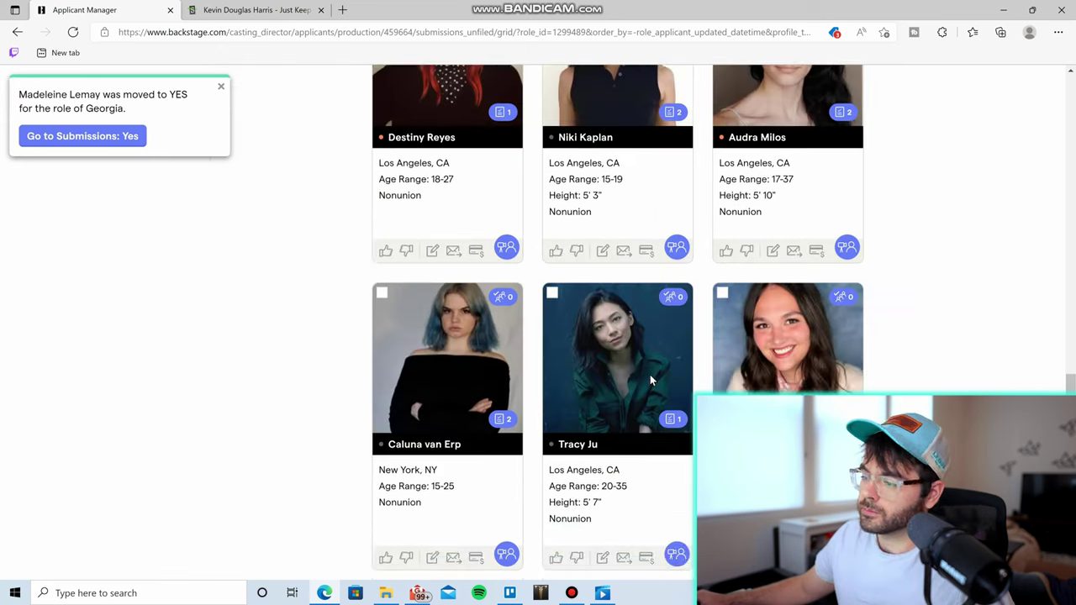
pyautogui.click(554, 286)
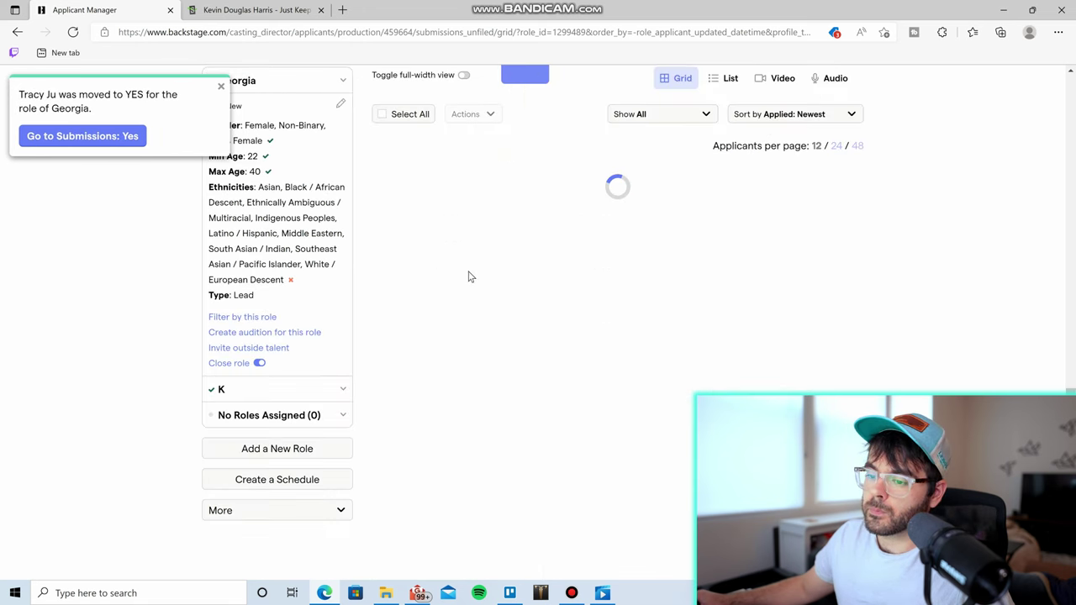
# Switch to the Yes (5) tab and scroll through the five shortlisted applicants
pyautogui.scroll(-3, 488, 303)
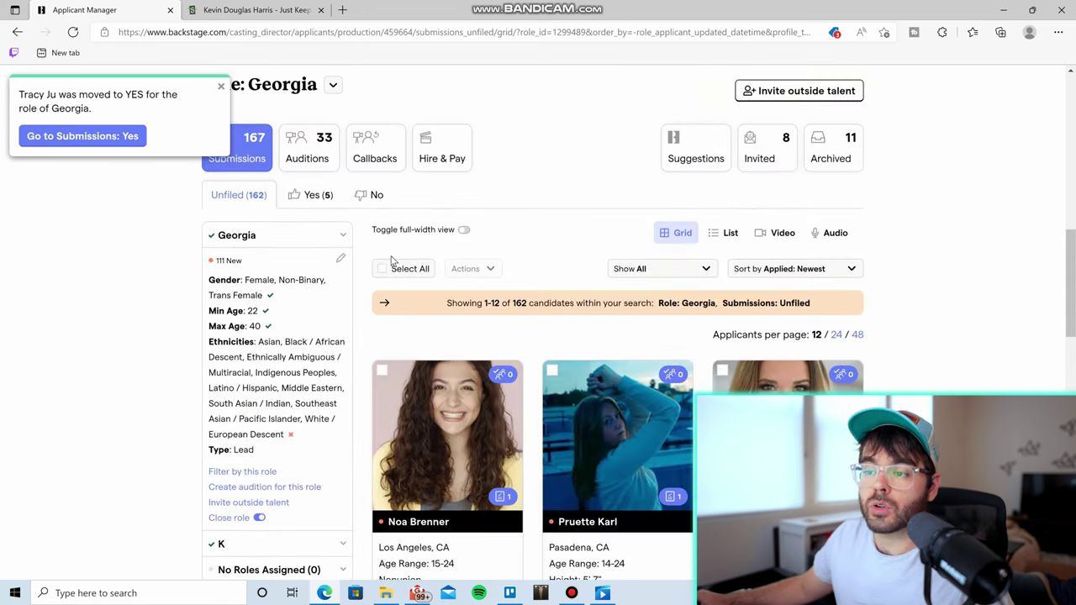
pyautogui.click(315, 202)
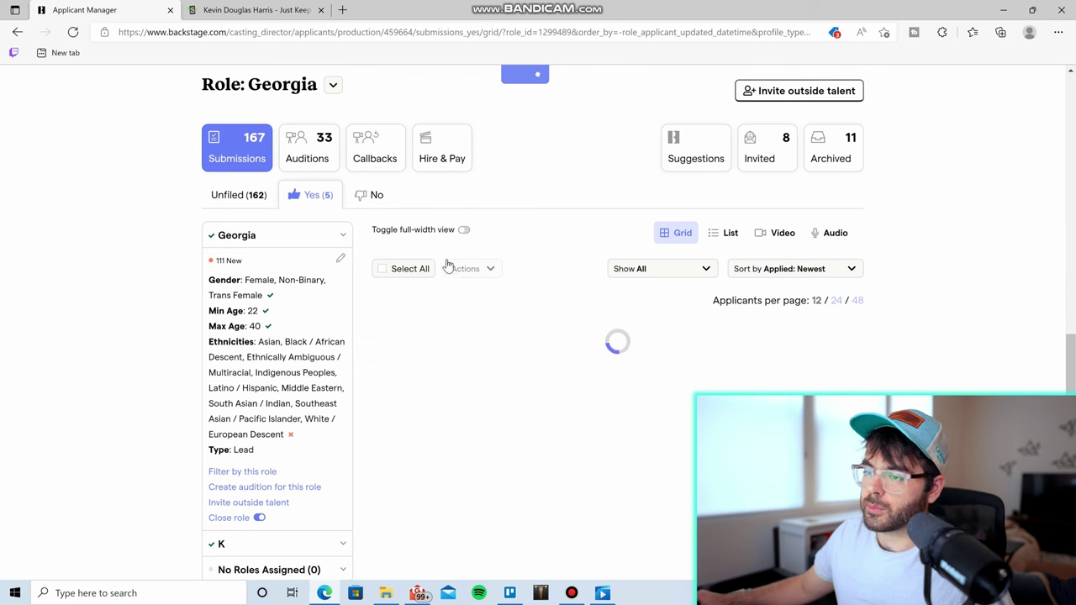
pyautogui.scroll(-1, 448, 264)
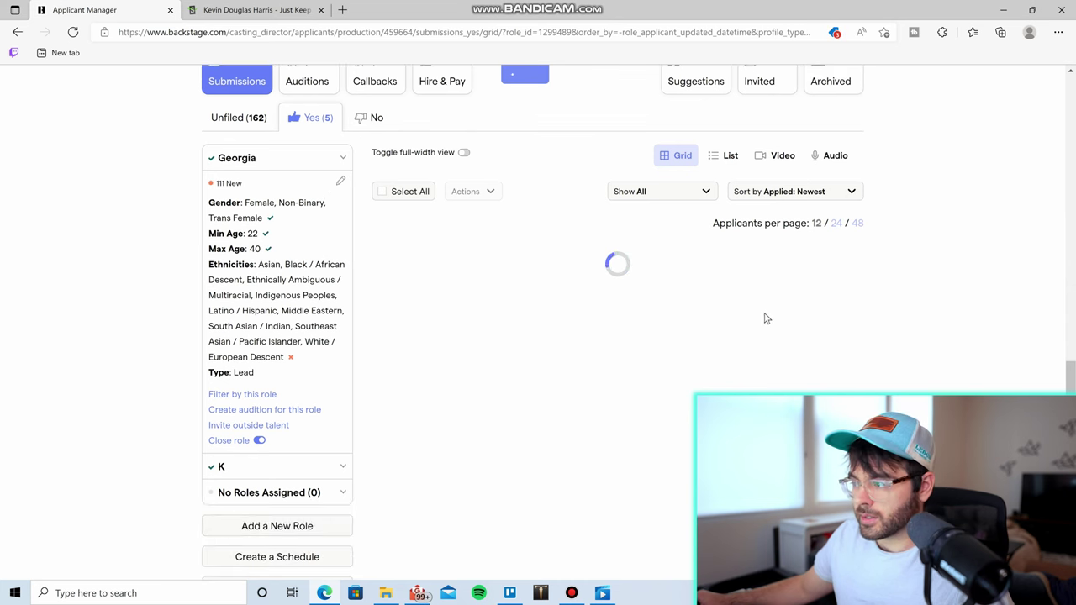
pyautogui.scroll(-1, 766, 317)
pyautogui.scroll(-2, 932, 273)
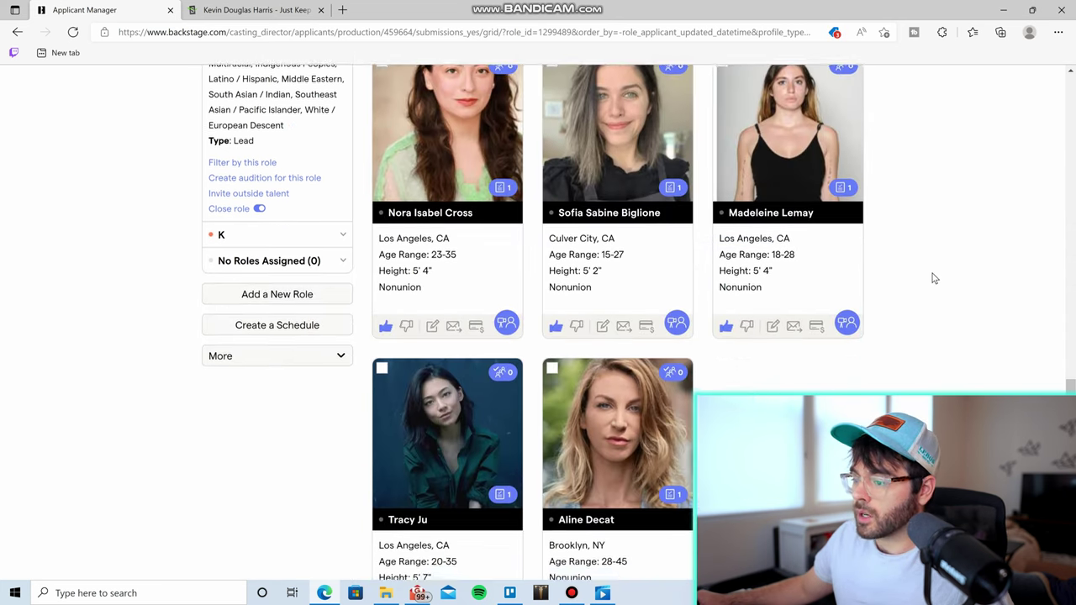
pyautogui.scroll(1, 932, 273)
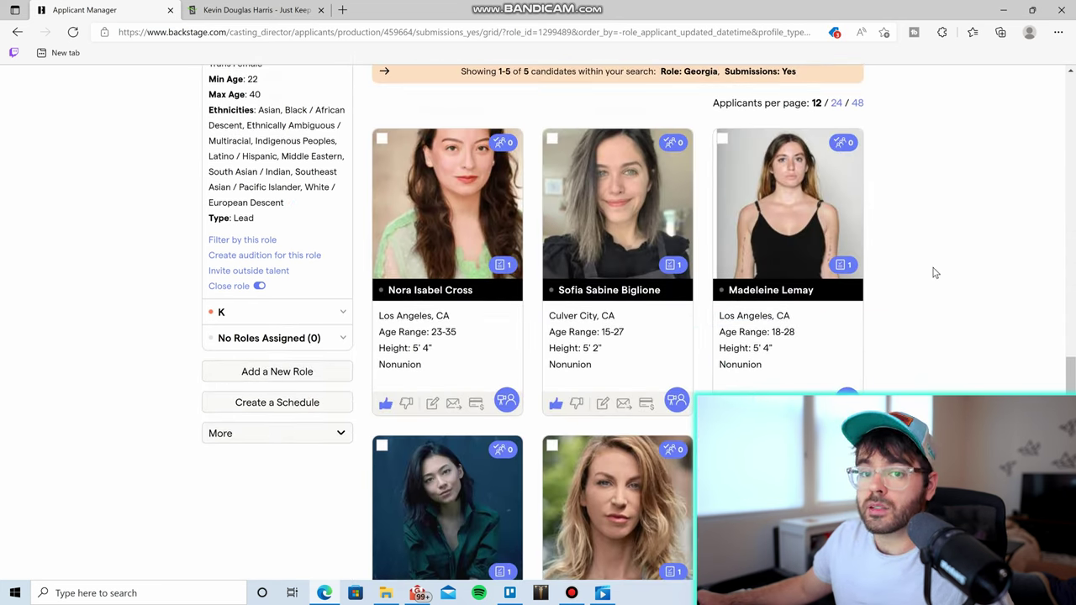
# Start a self-tape audition request for the first Yes applicant for the Georgia role
pyautogui.click(506, 404)
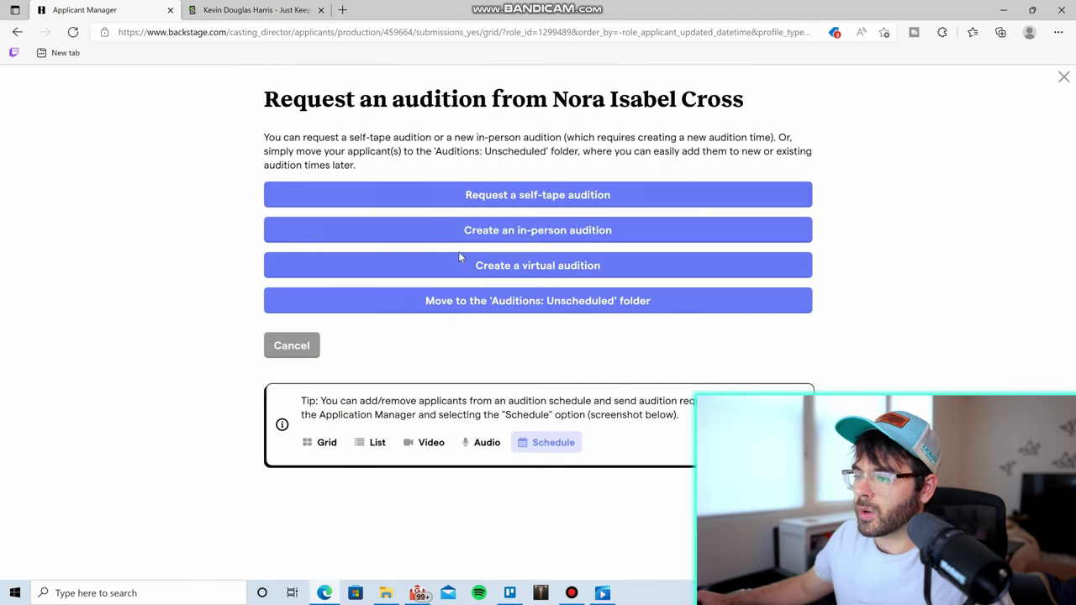
pyautogui.click(561, 197)
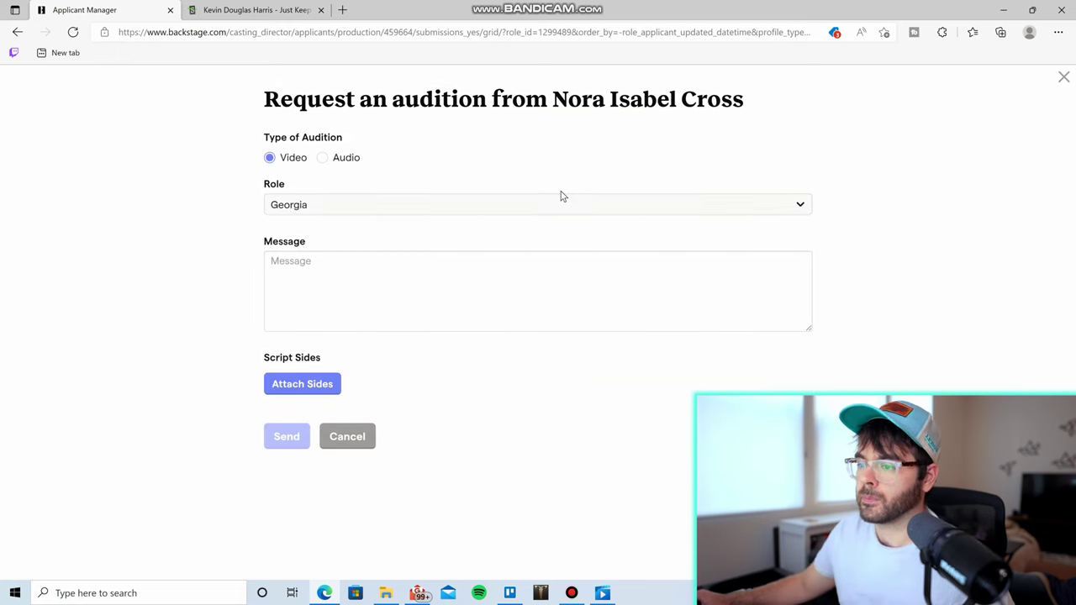
pyautogui.click(291, 263)
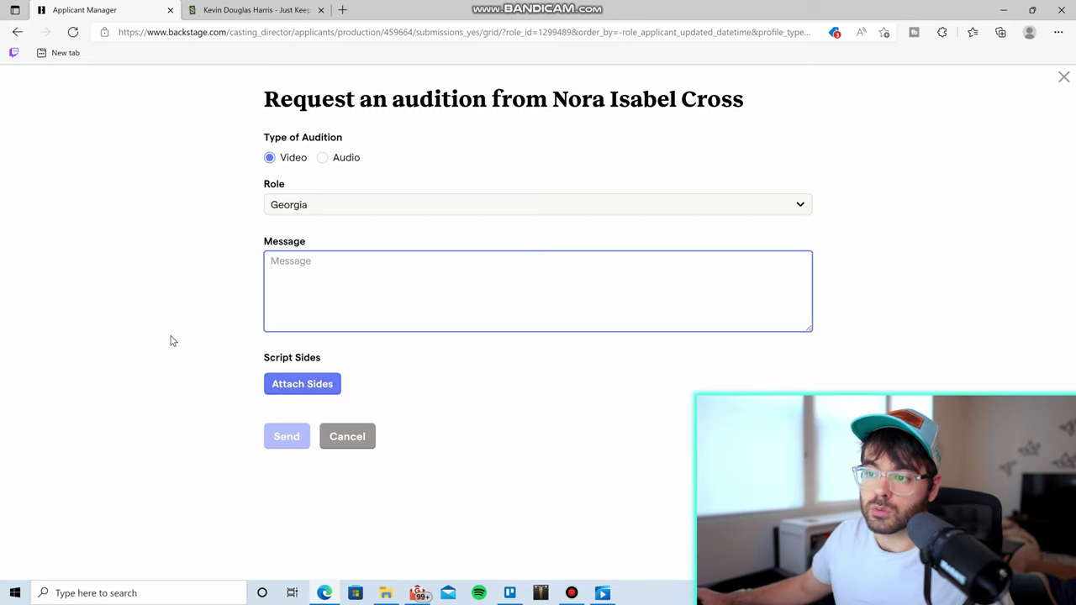
# Move back and forward between pages, then dismiss the audition request without sending it
pyautogui.click(17, 33)
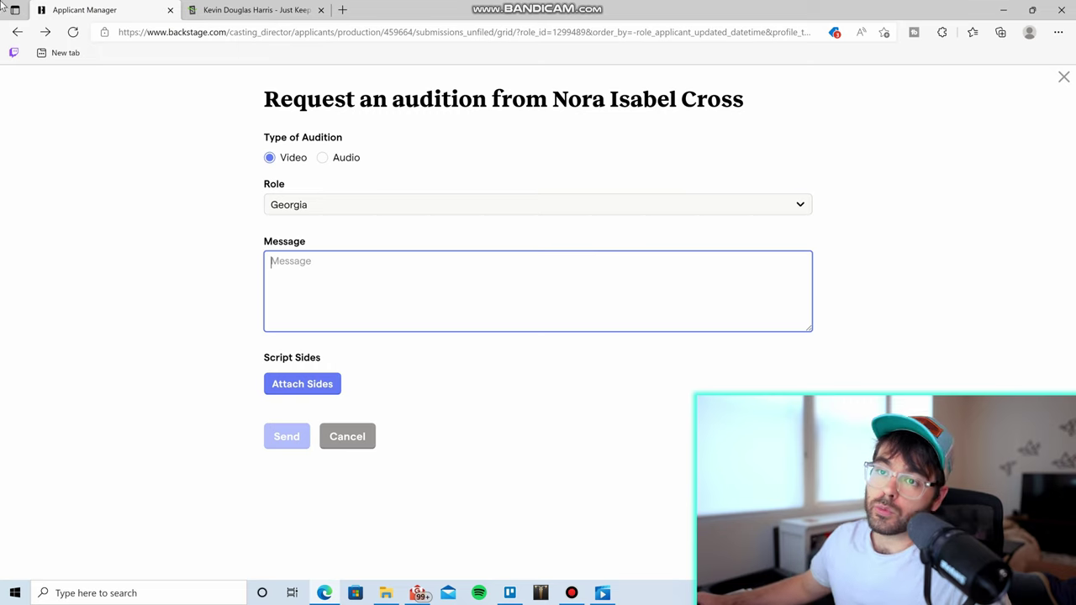
pyautogui.click(17, 33)
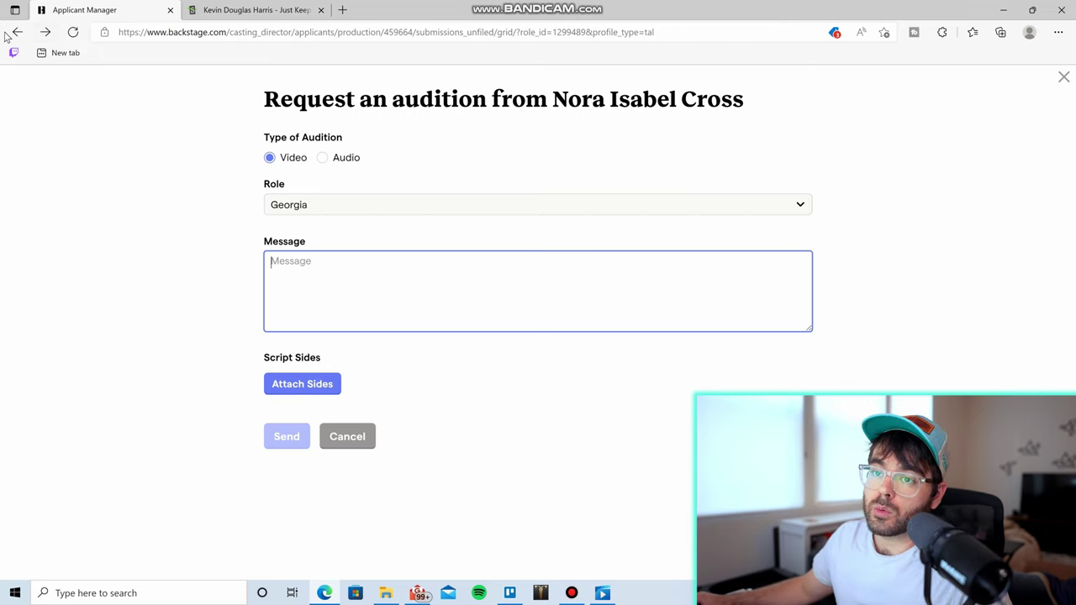
pyautogui.click(47, 32)
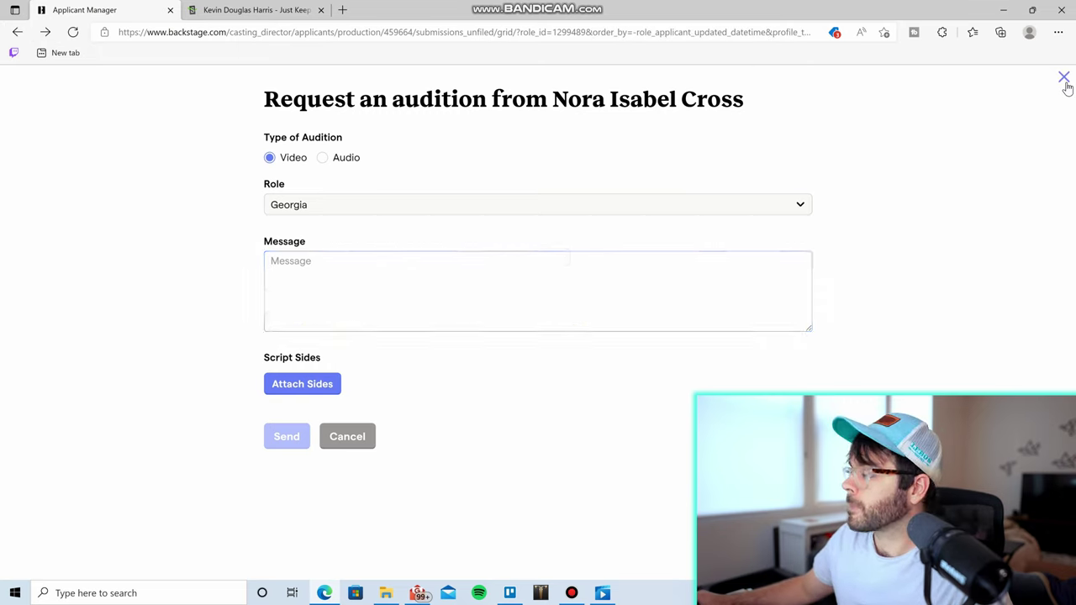
pyautogui.click(1063, 78)
# Open the Georgia role's Auditions (33) tab and scroll through the candidate headshot cards
pyautogui.scroll(-5, 215, 240)
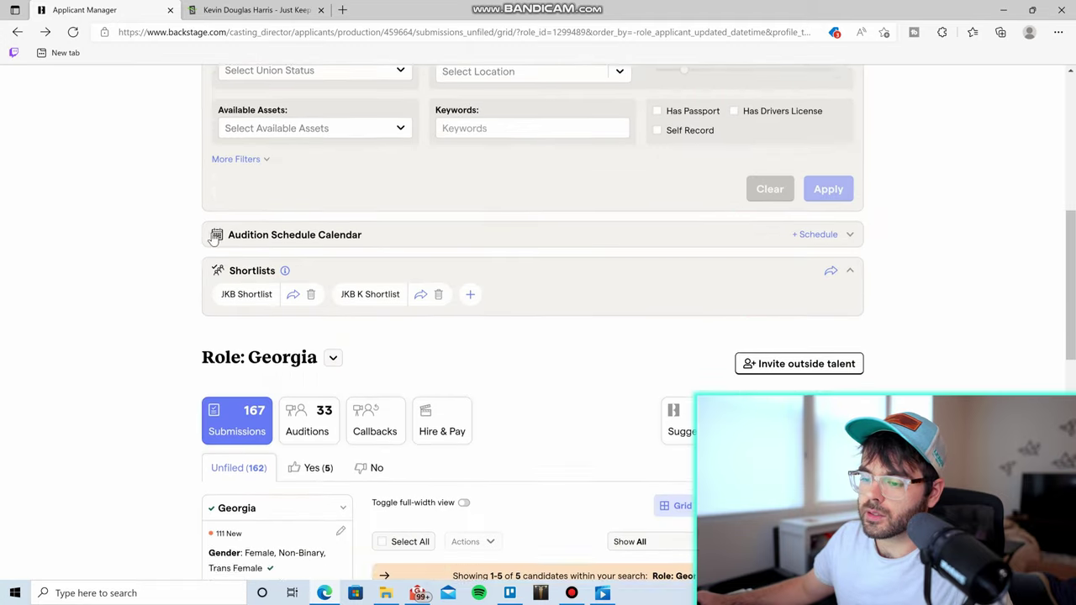
pyautogui.scroll(-3, 214, 239)
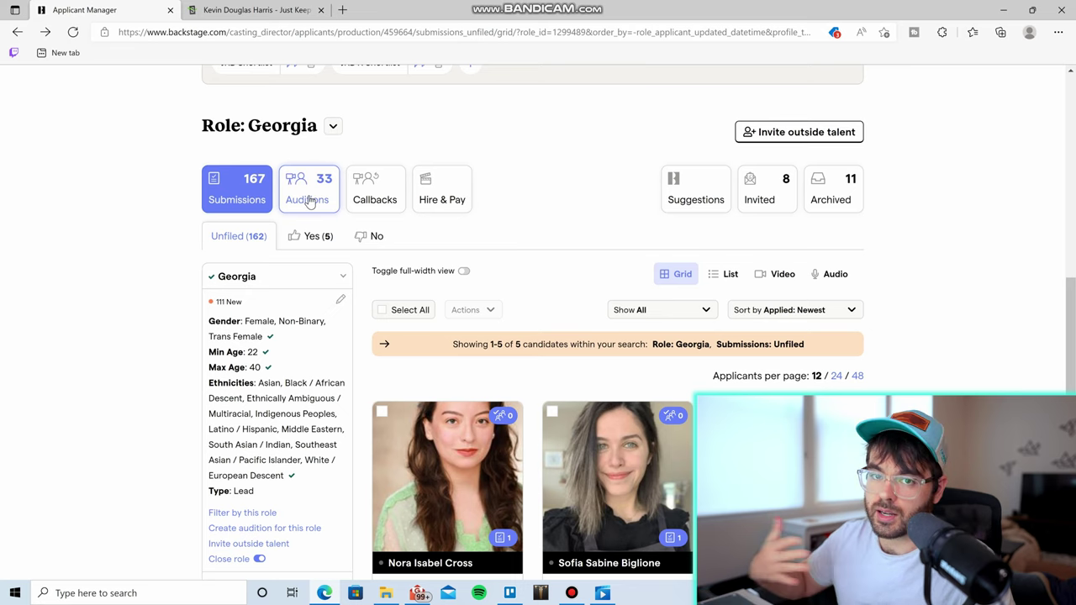
pyautogui.click(295, 196)
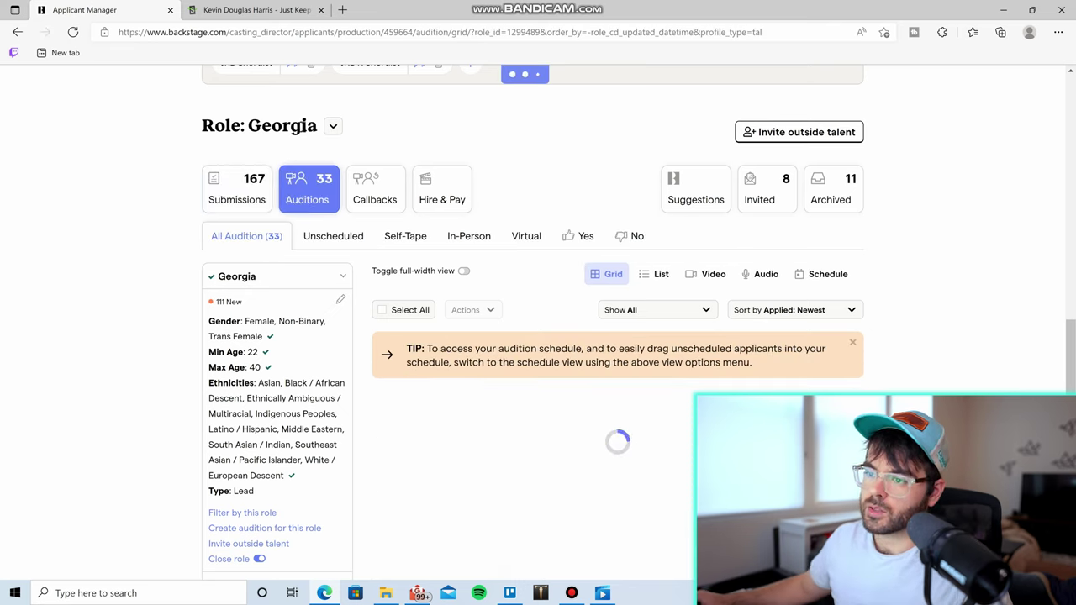
pyautogui.scroll(-2, 925, 237)
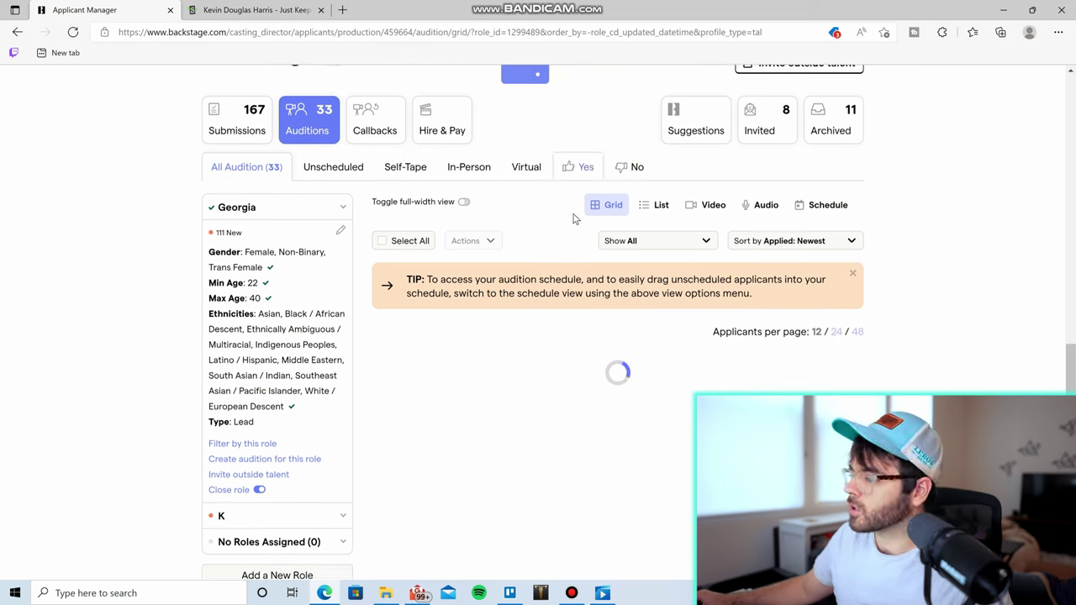
pyautogui.scroll(-3, 925, 237)
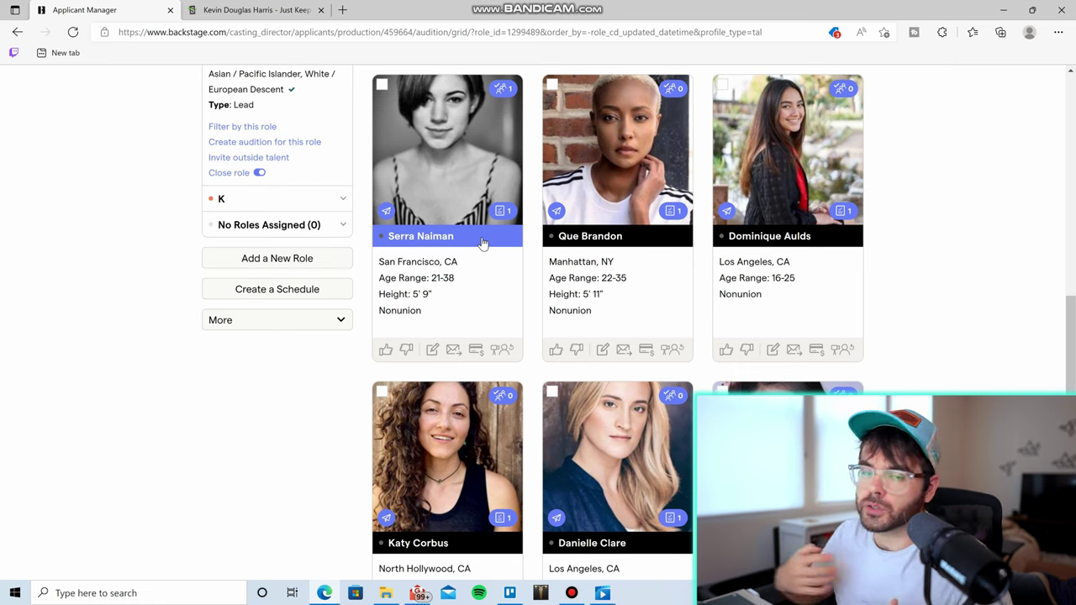
pyautogui.scroll(-1, 757, 193)
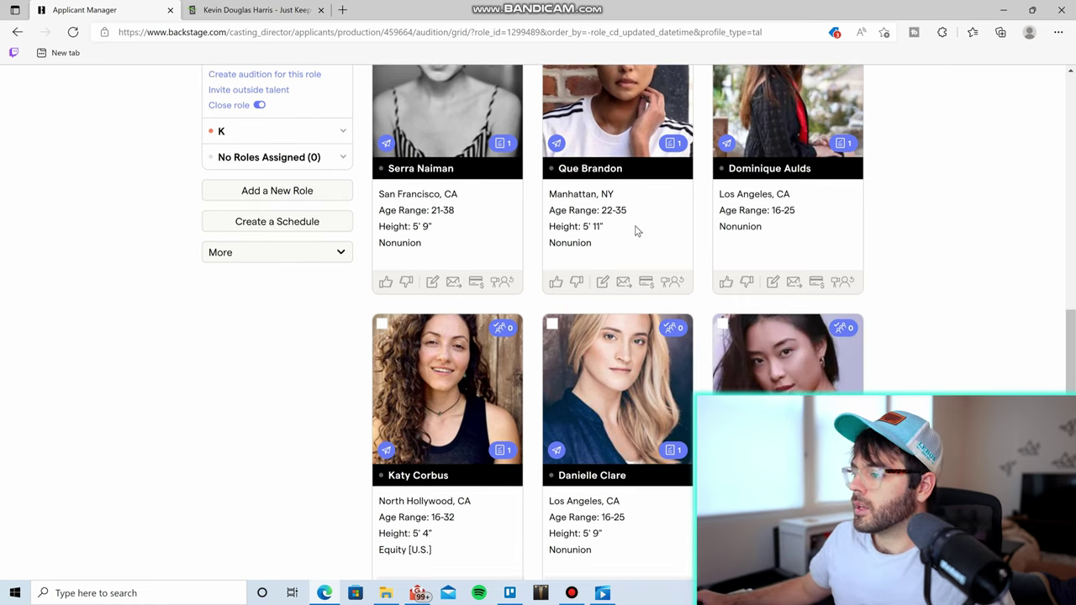
pyautogui.scroll(2, 586, 131)
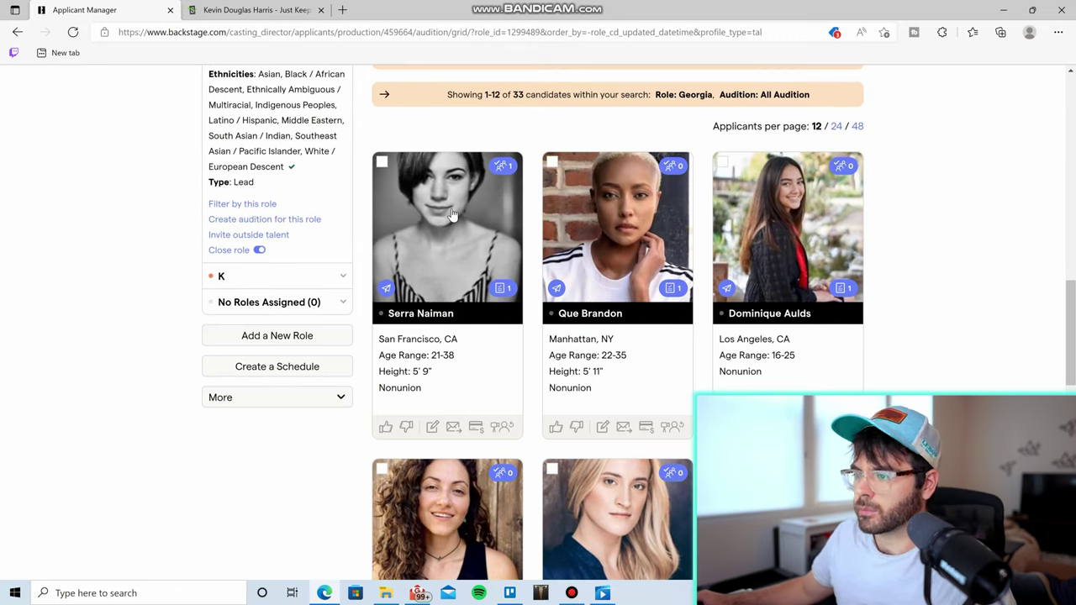
pyautogui.click(441, 242)
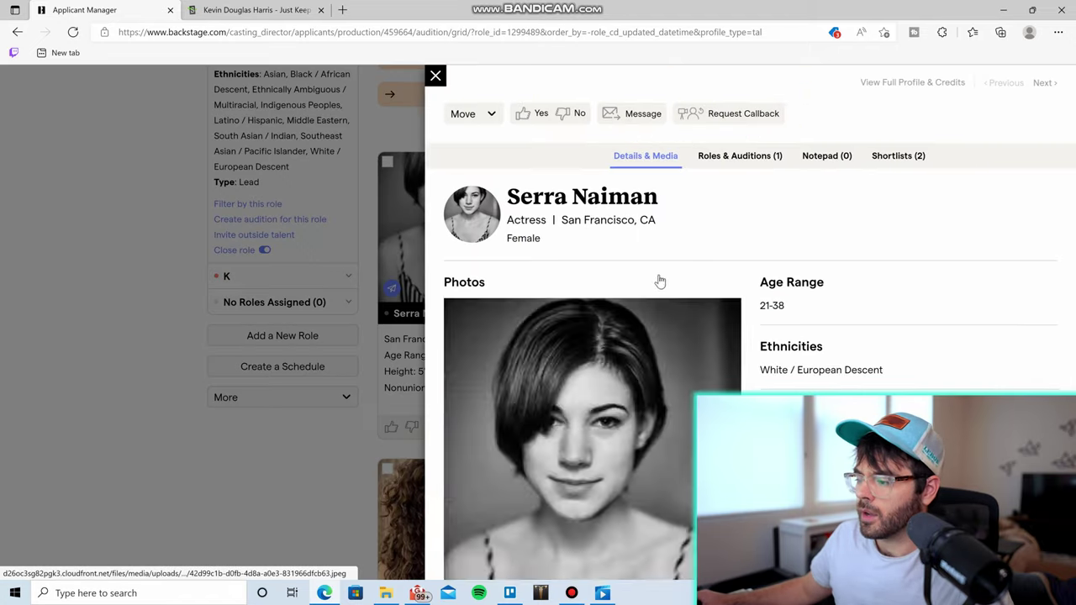
pyautogui.scroll(-6, 622, 303)
pyautogui.scroll(-1, 587, 309)
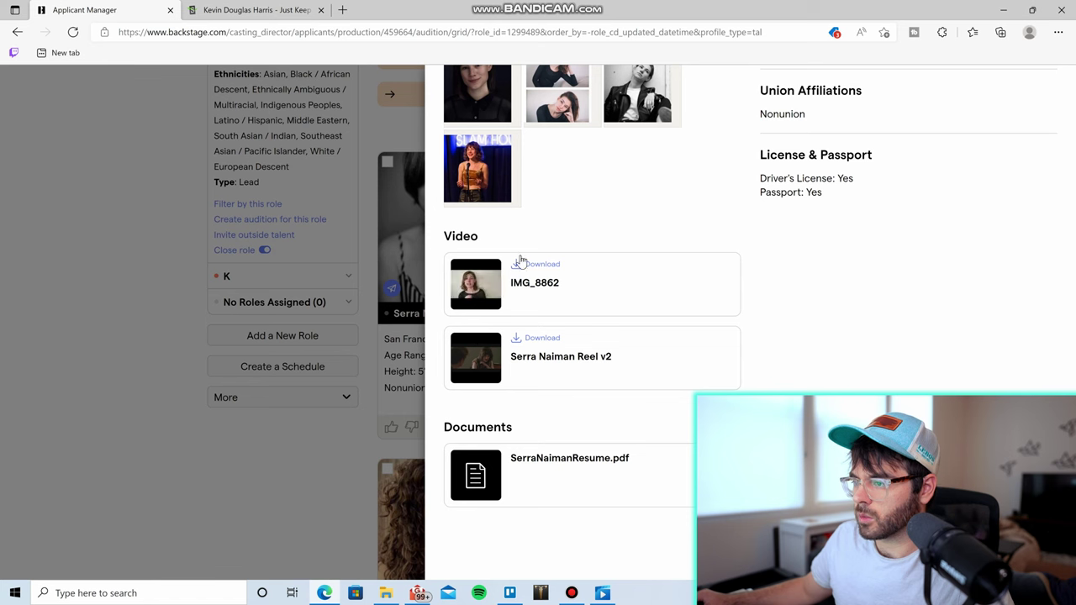
pyautogui.click(140, 228)
pyautogui.scroll(2, 437, 286)
pyautogui.scroll(-2, 465, 294)
pyautogui.scroll(-1, 465, 293)
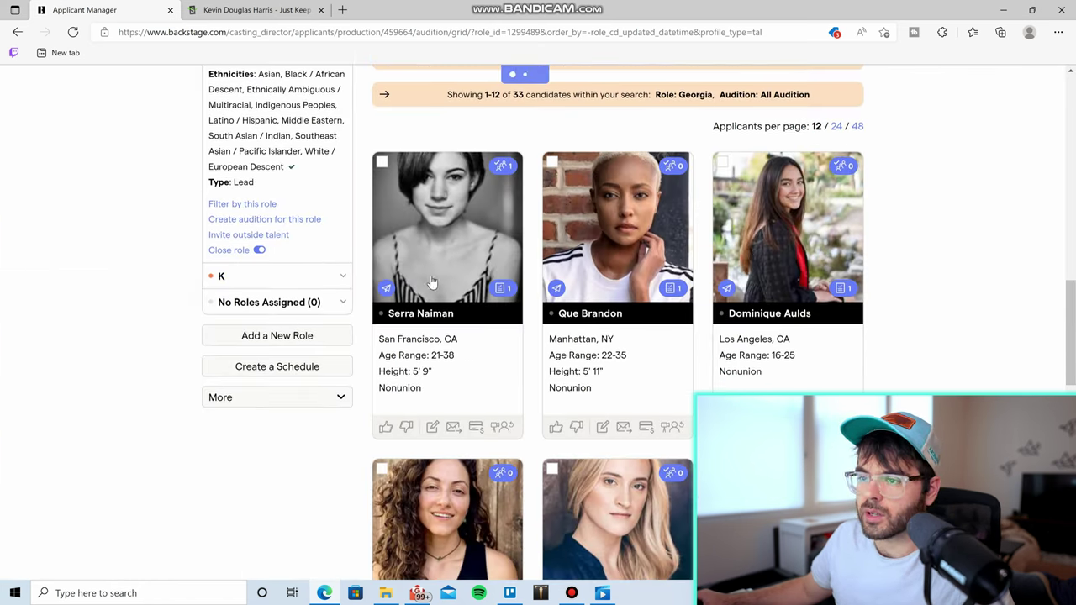
pyautogui.scroll(2, 464, 293)
pyautogui.scroll(-1, 464, 295)
pyautogui.scroll(1, 462, 298)
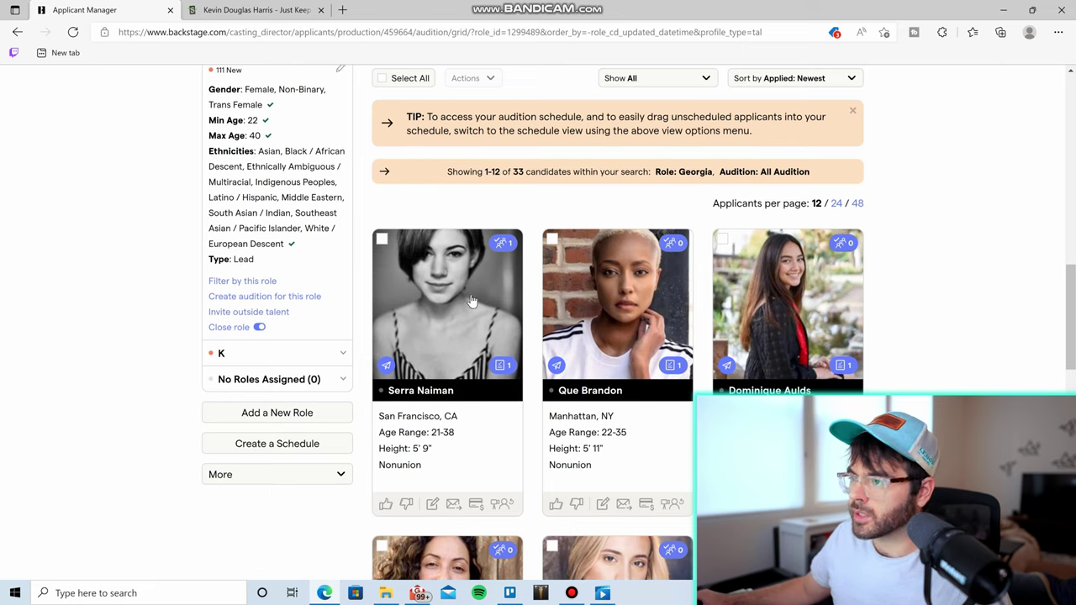
pyautogui.scroll(3, 472, 301)
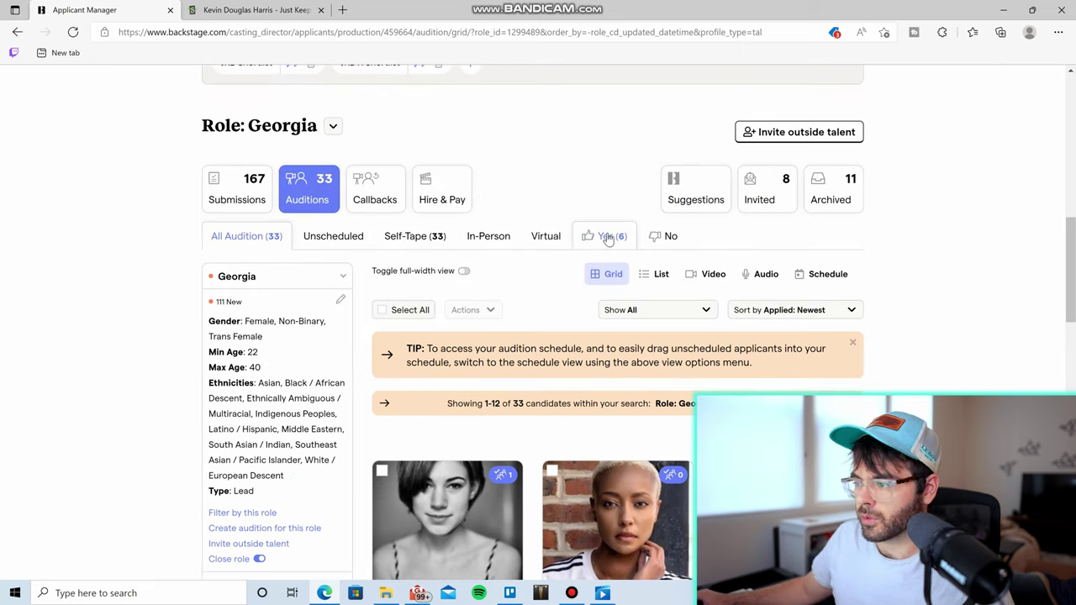
# Filter the Georgia auditions to the Yes (6) sub-tab and scroll through the six candidates
pyautogui.scroll(-5, 530, 278)
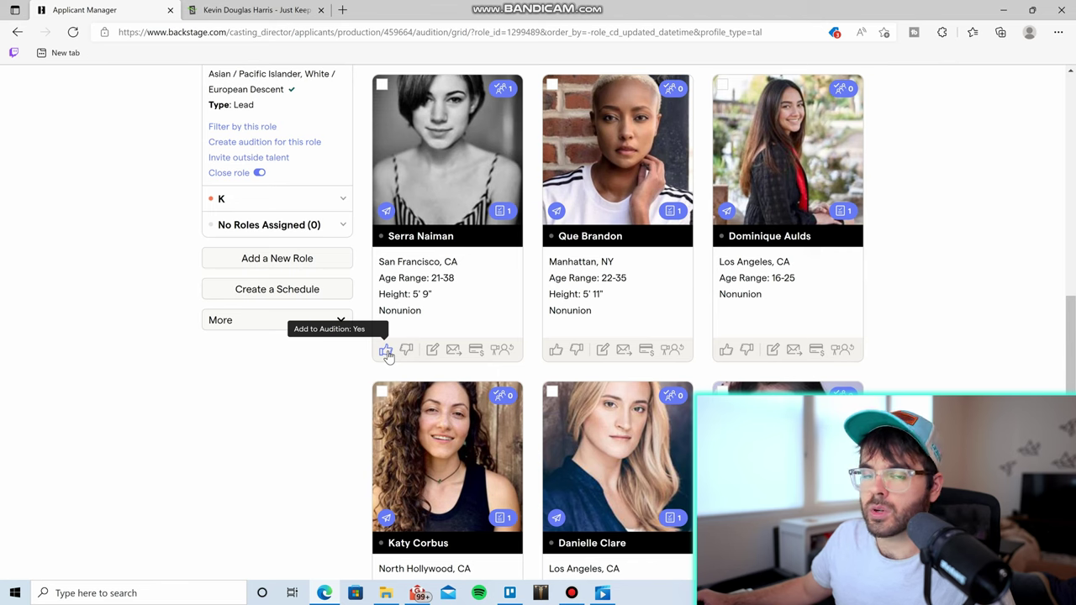
pyautogui.scroll(7, 244, 322)
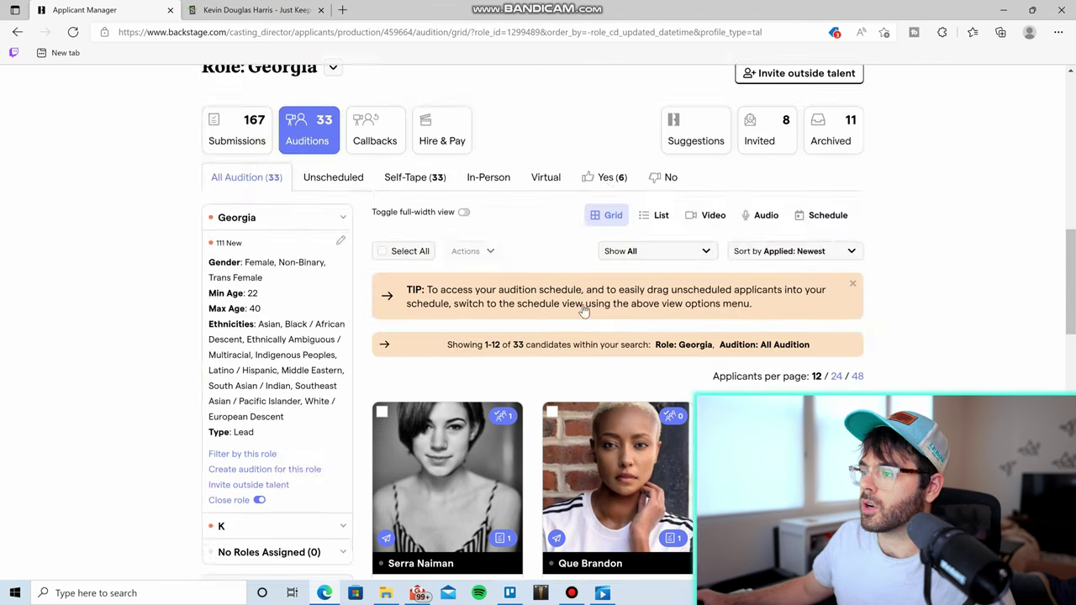
pyautogui.scroll(-2, 605, 395)
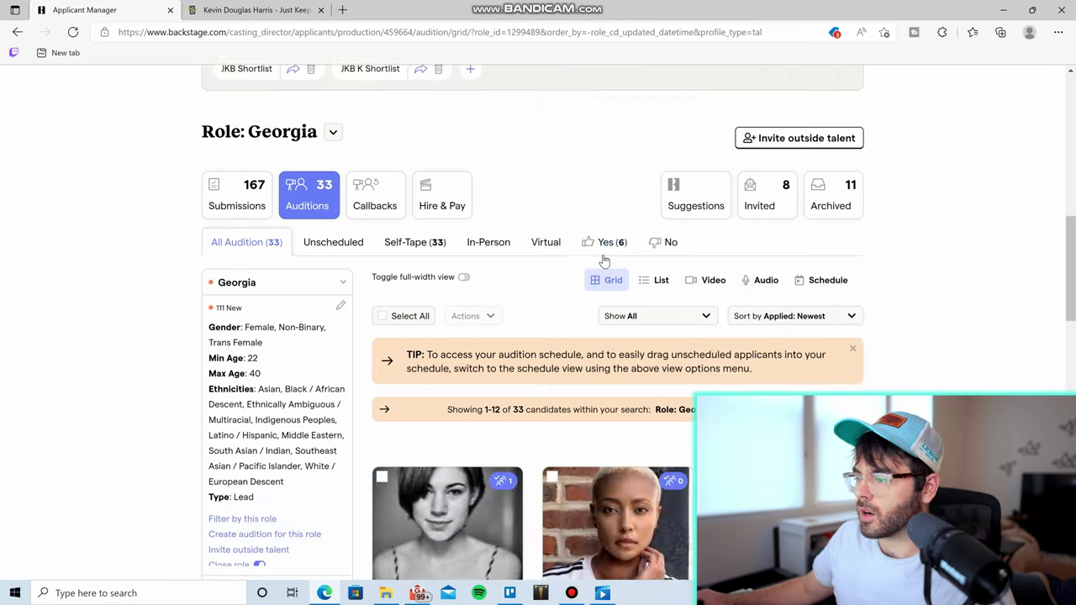
pyautogui.click(605, 241)
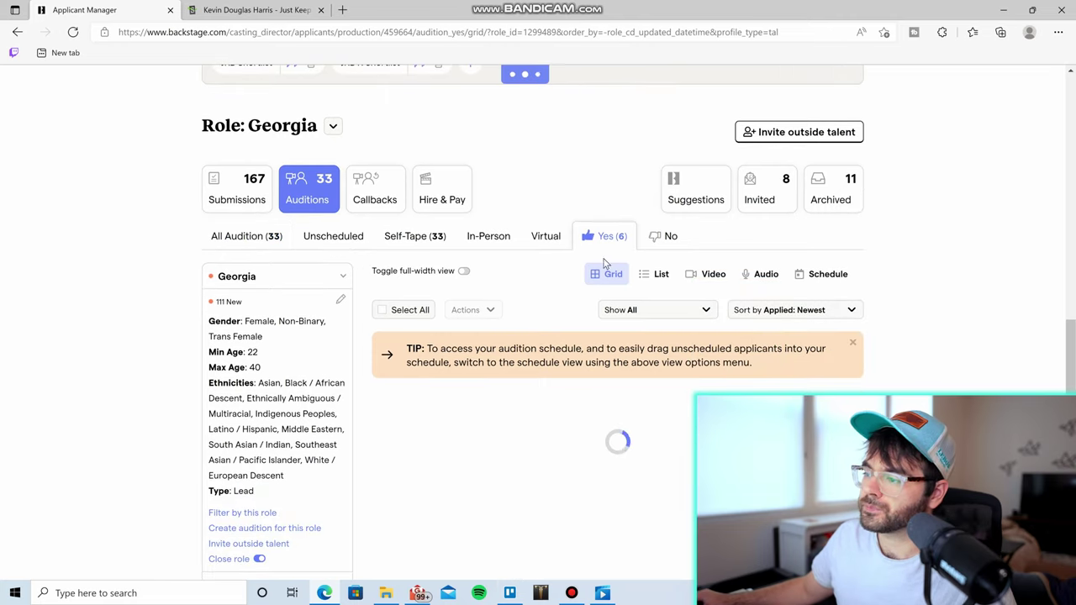
pyautogui.scroll(-3, 539, 449)
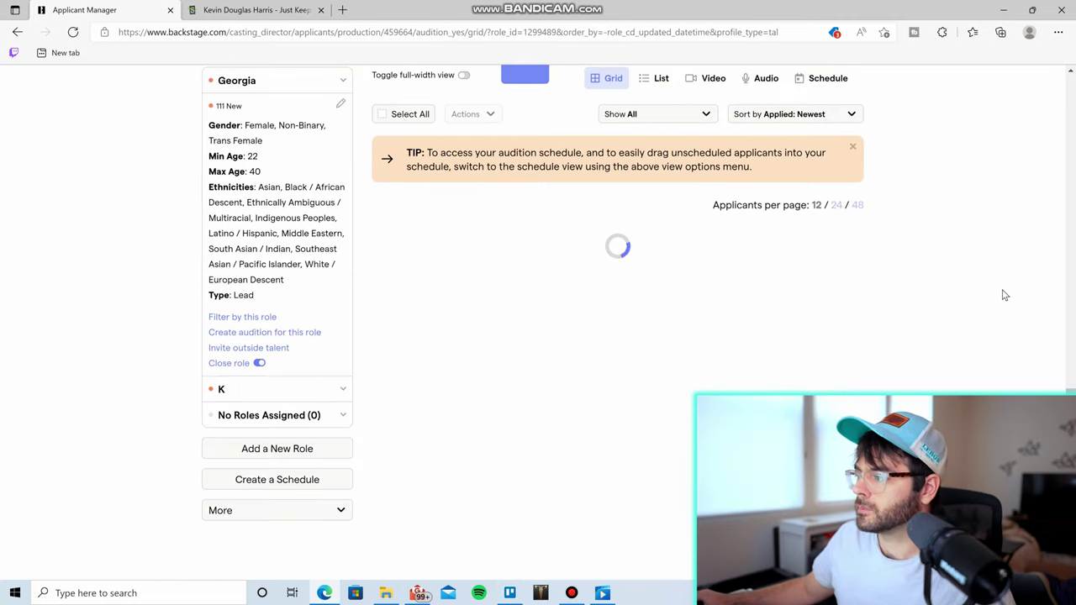
pyautogui.scroll(-3, 930, 249)
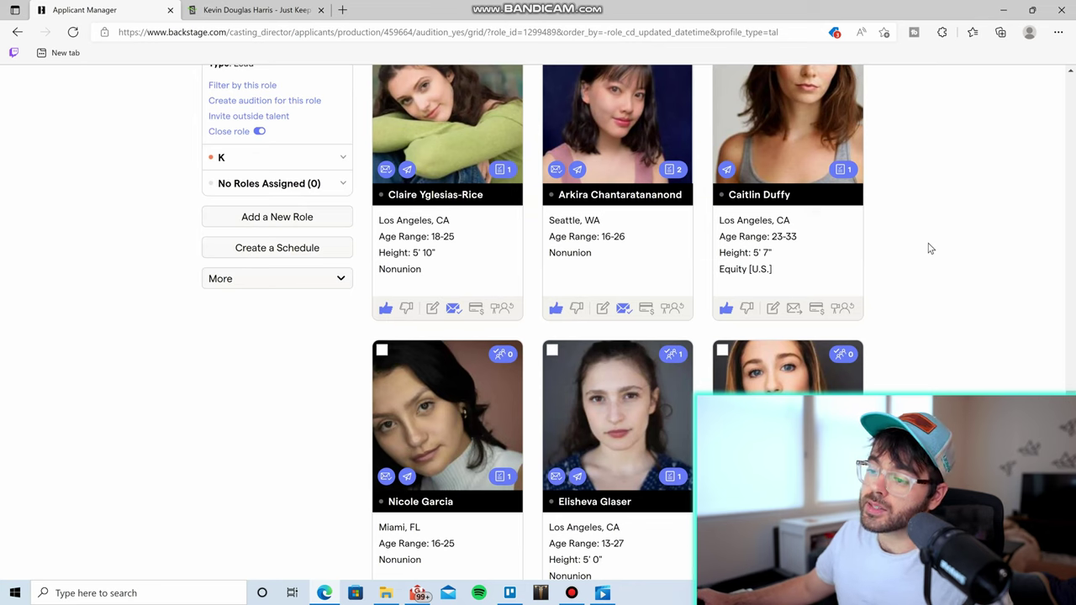
pyautogui.click(508, 313)
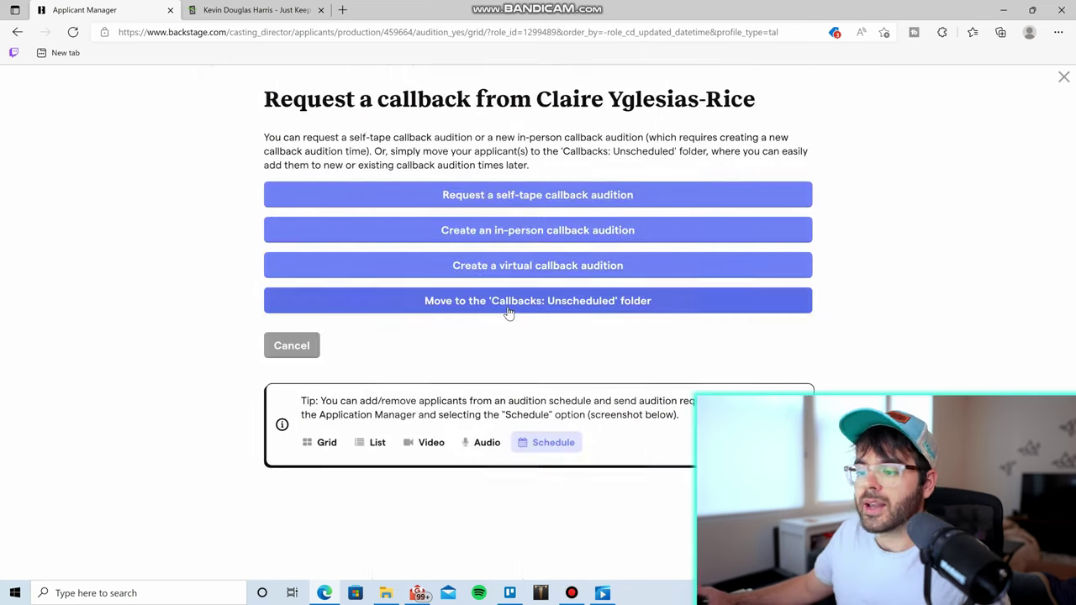
pyautogui.click(17, 33)
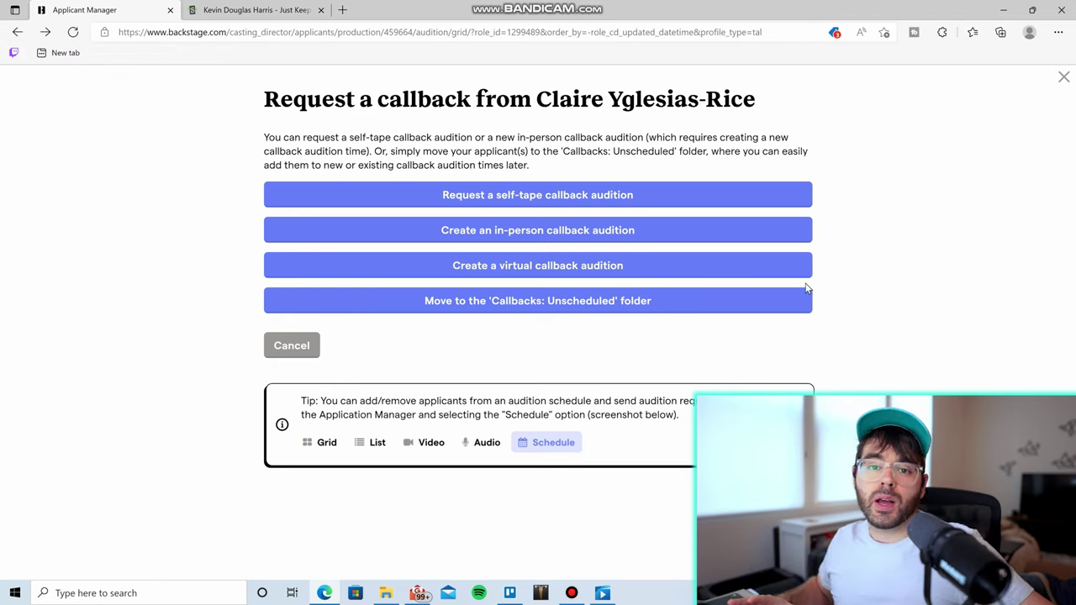
pyautogui.click(46, 33)
pyautogui.click(1064, 78)
pyautogui.scroll(-10, 370, 336)
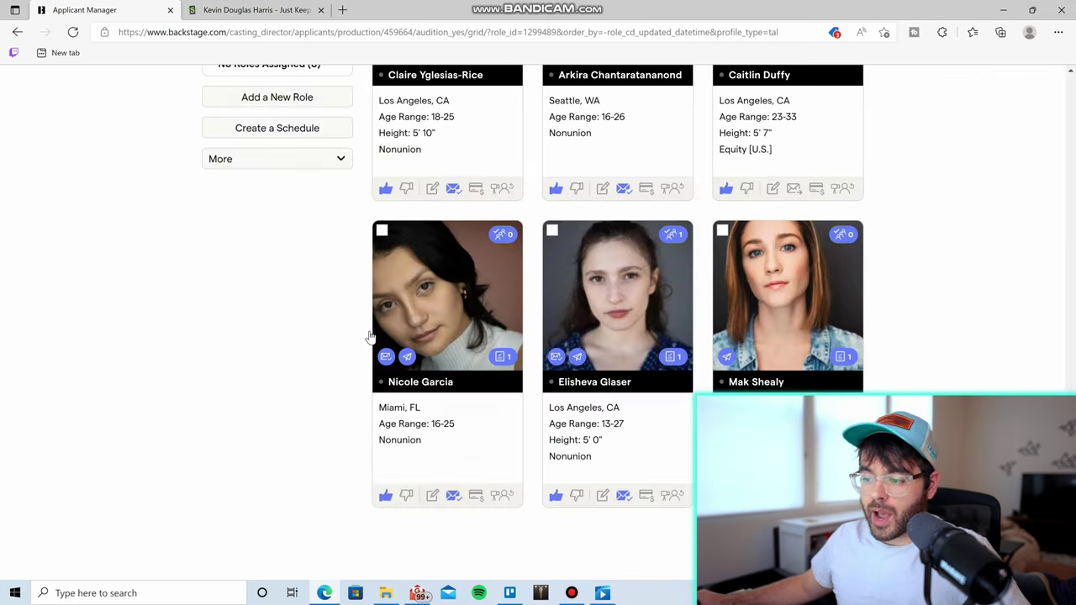
pyautogui.scroll(1, 227, 391)
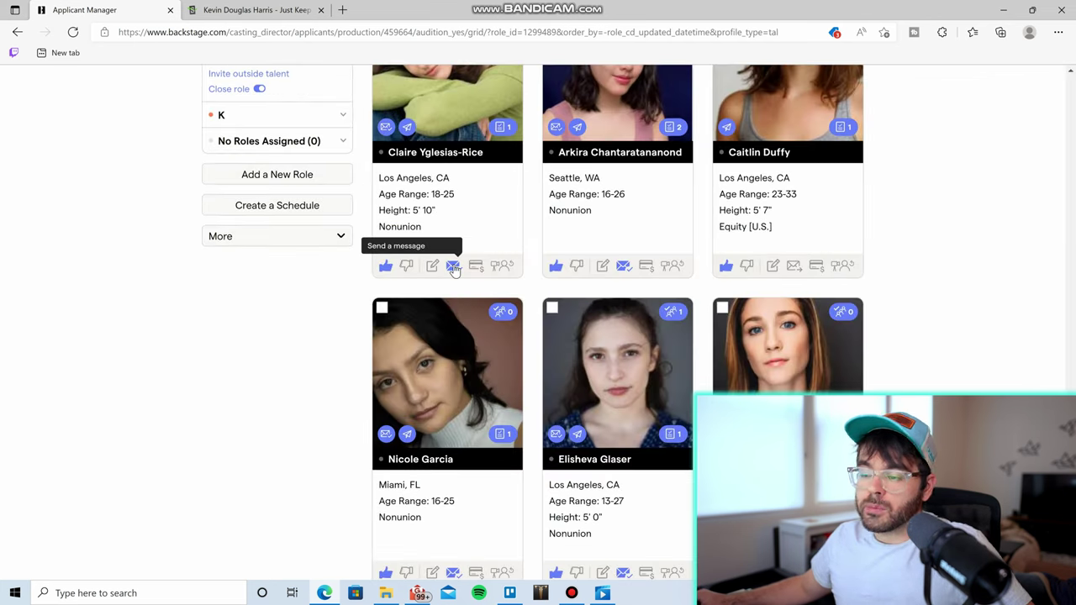